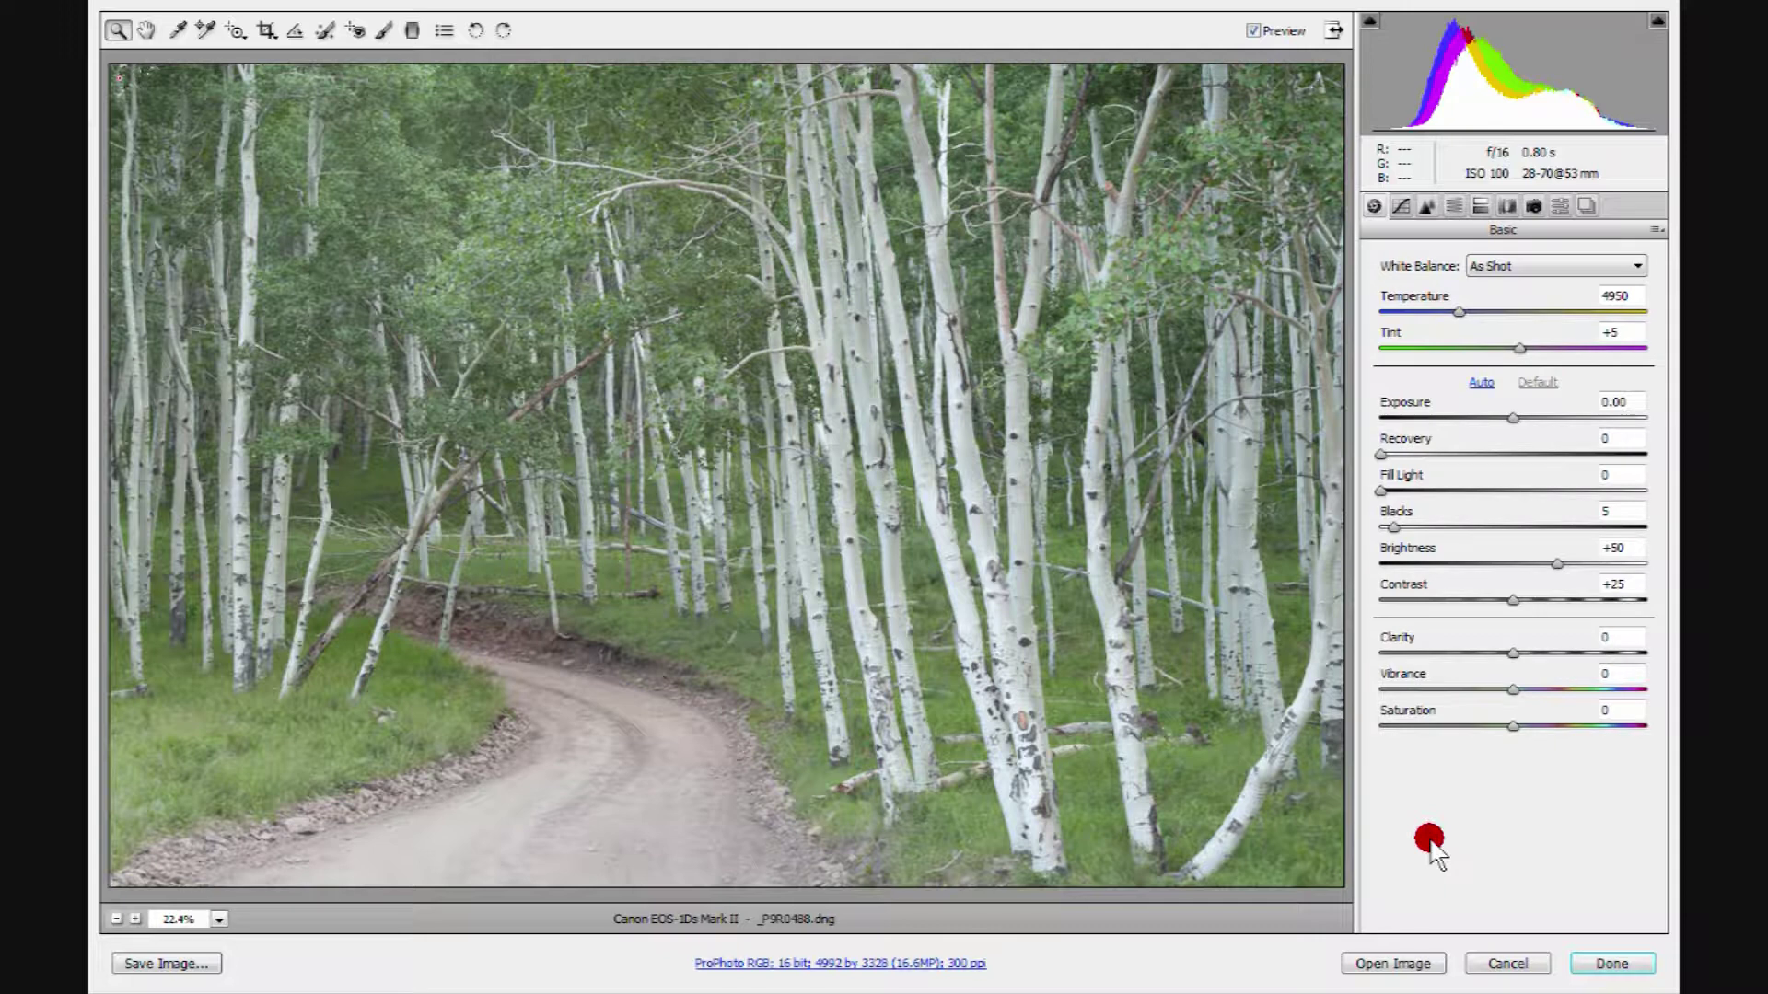
pyautogui.click(1398, 204)
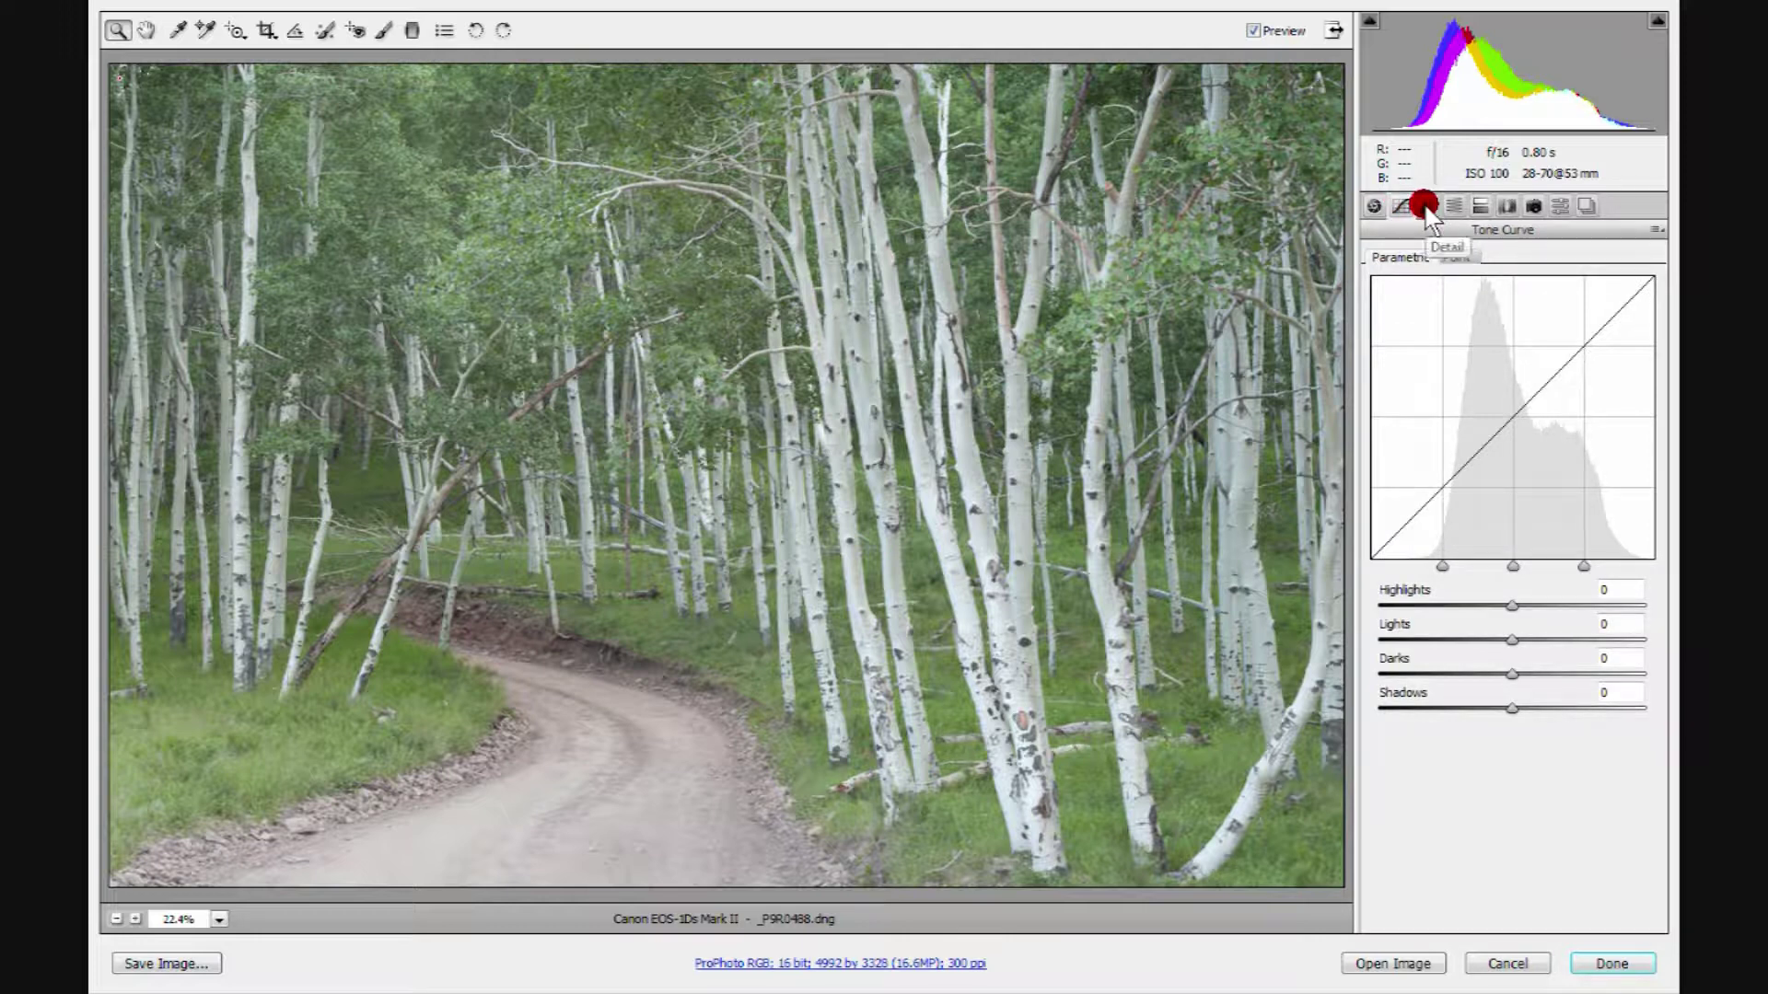
pyautogui.click(1424, 206)
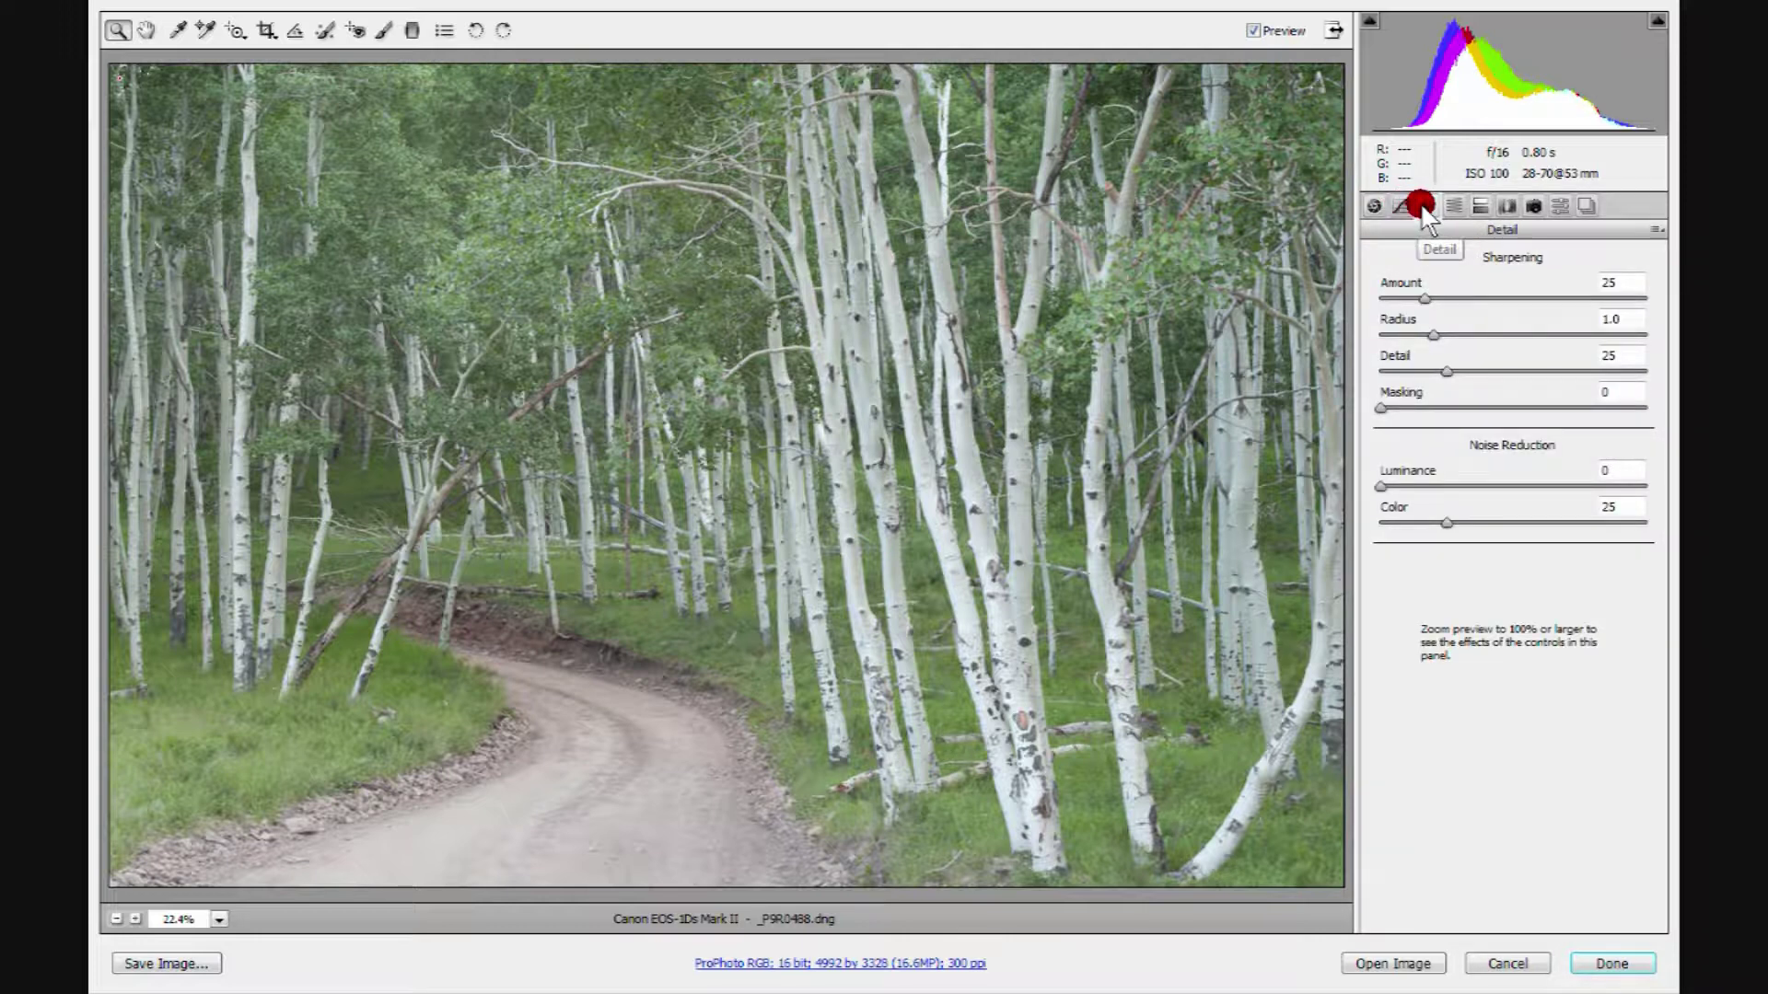
pyautogui.click(1395, 206)
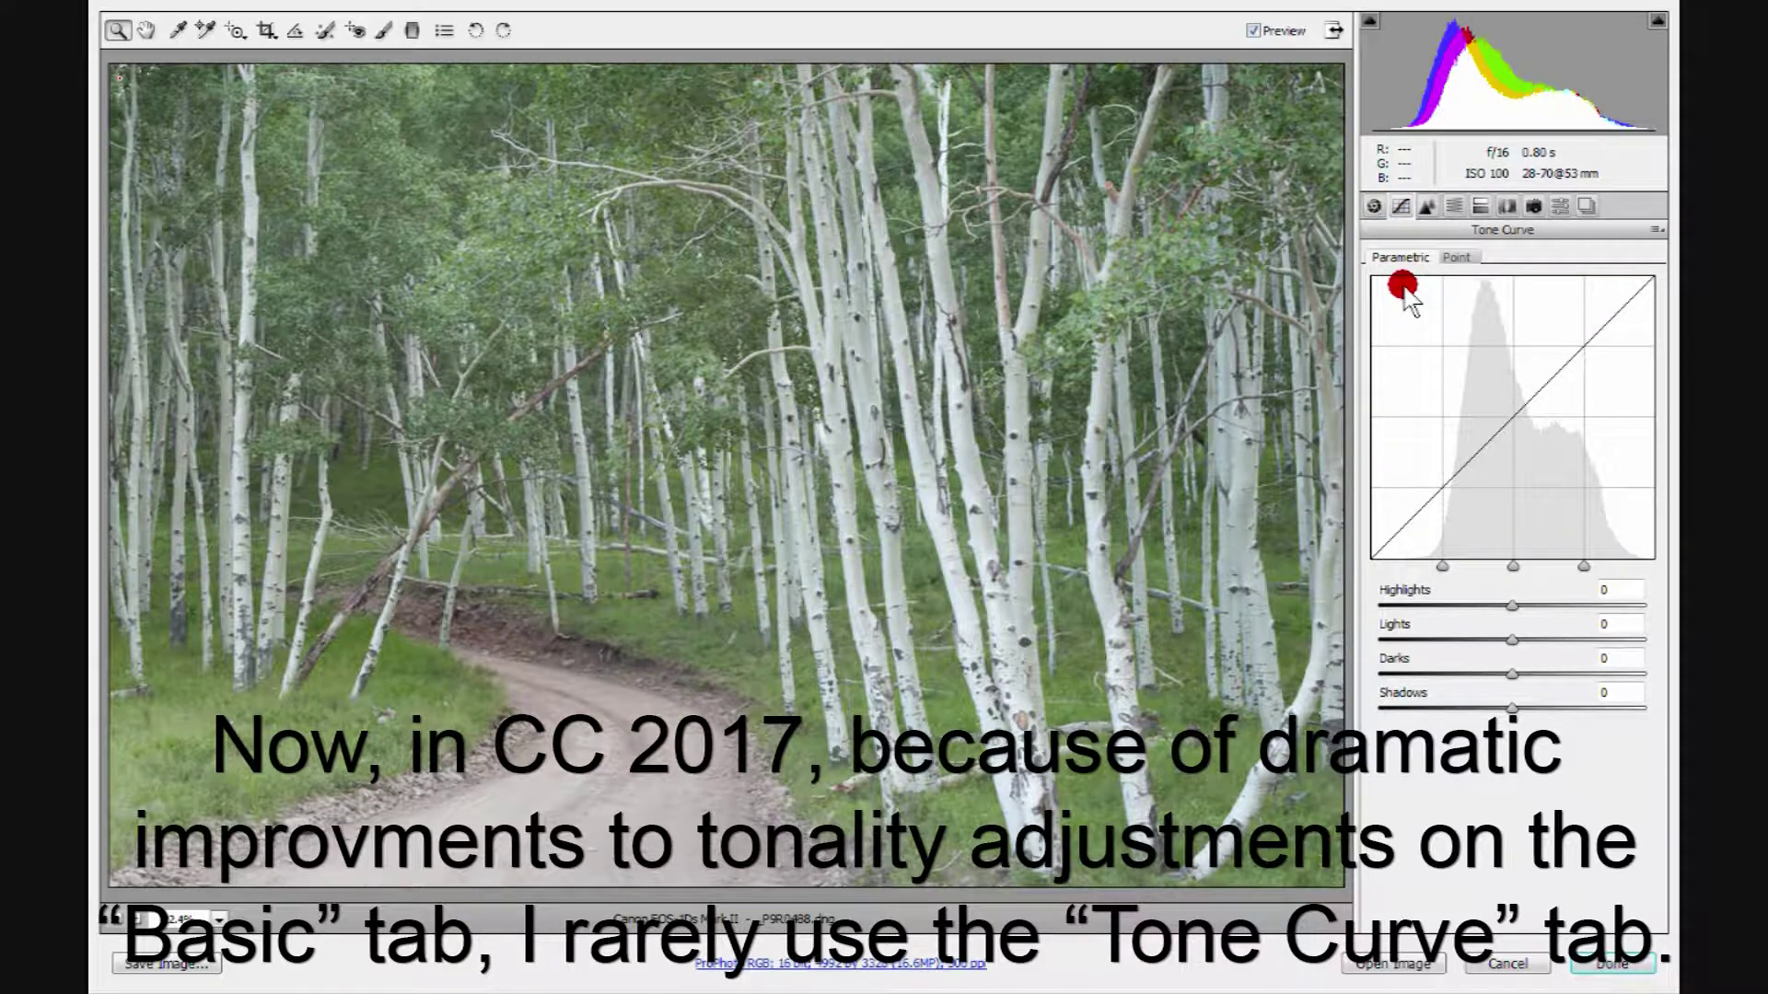
# Try a stronger Contrast in the Basic adjustments and restore the default tone values.
pyautogui.click(1372, 207)
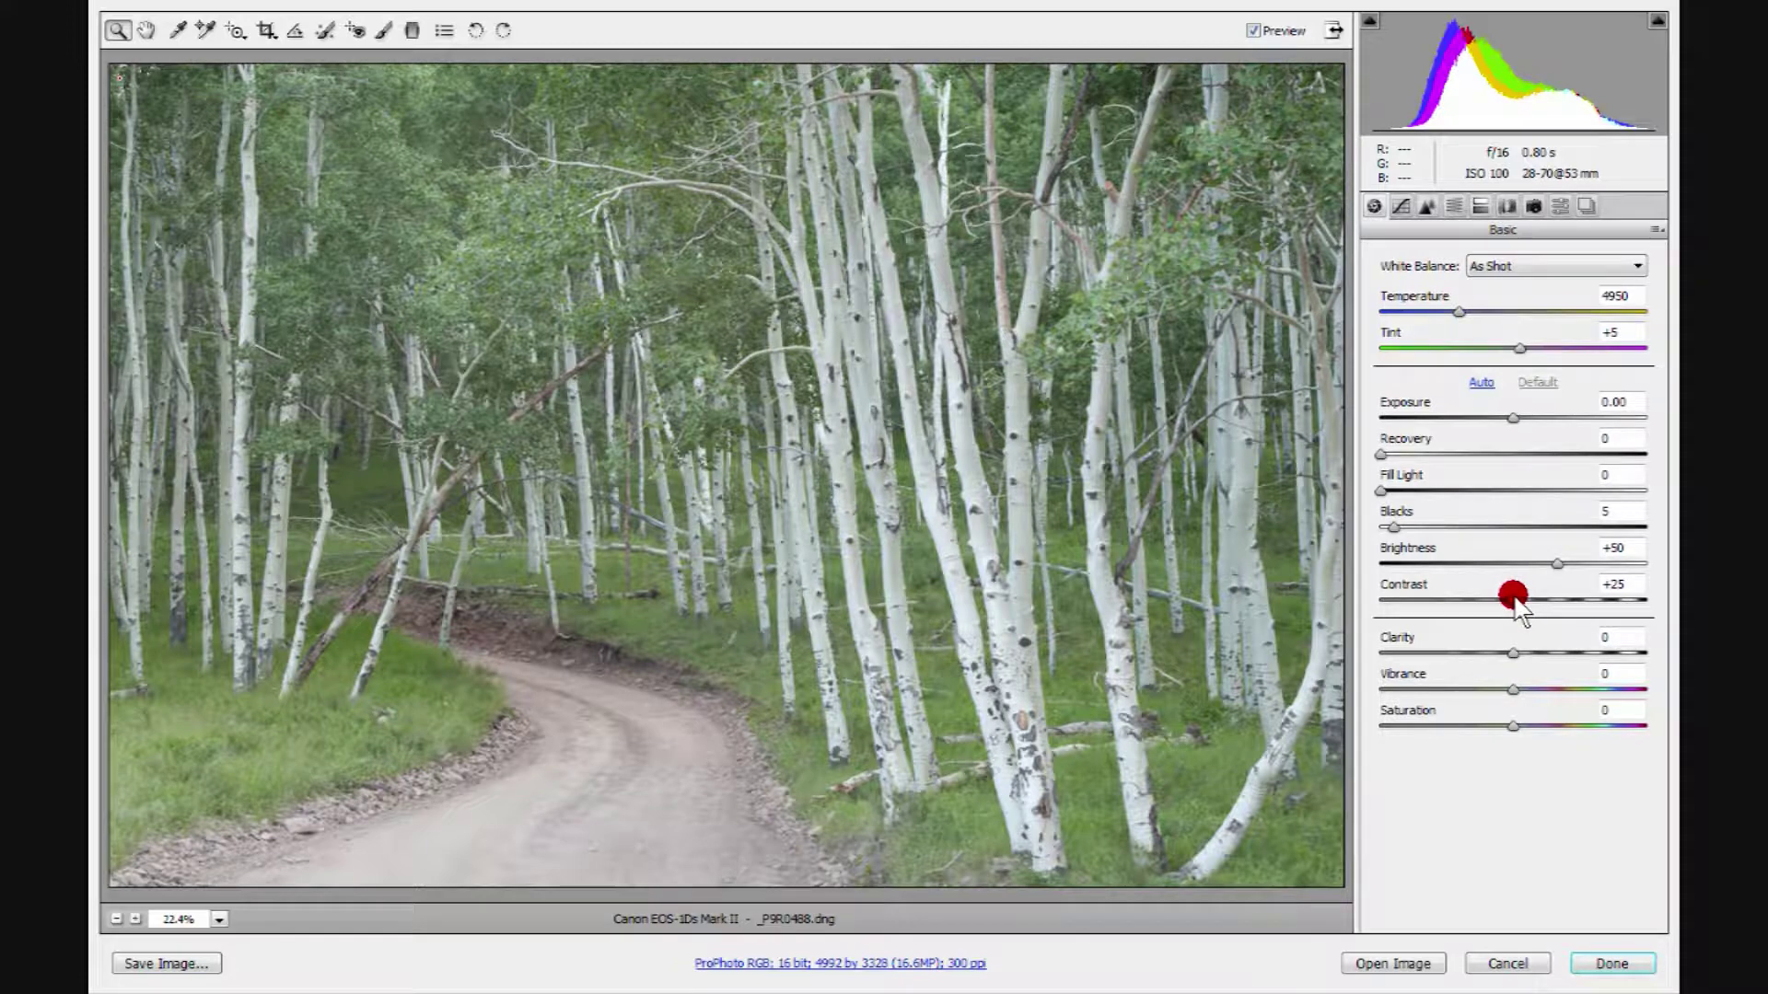
pyautogui.moveTo(1513, 596); pyautogui.dragTo(1586, 617)
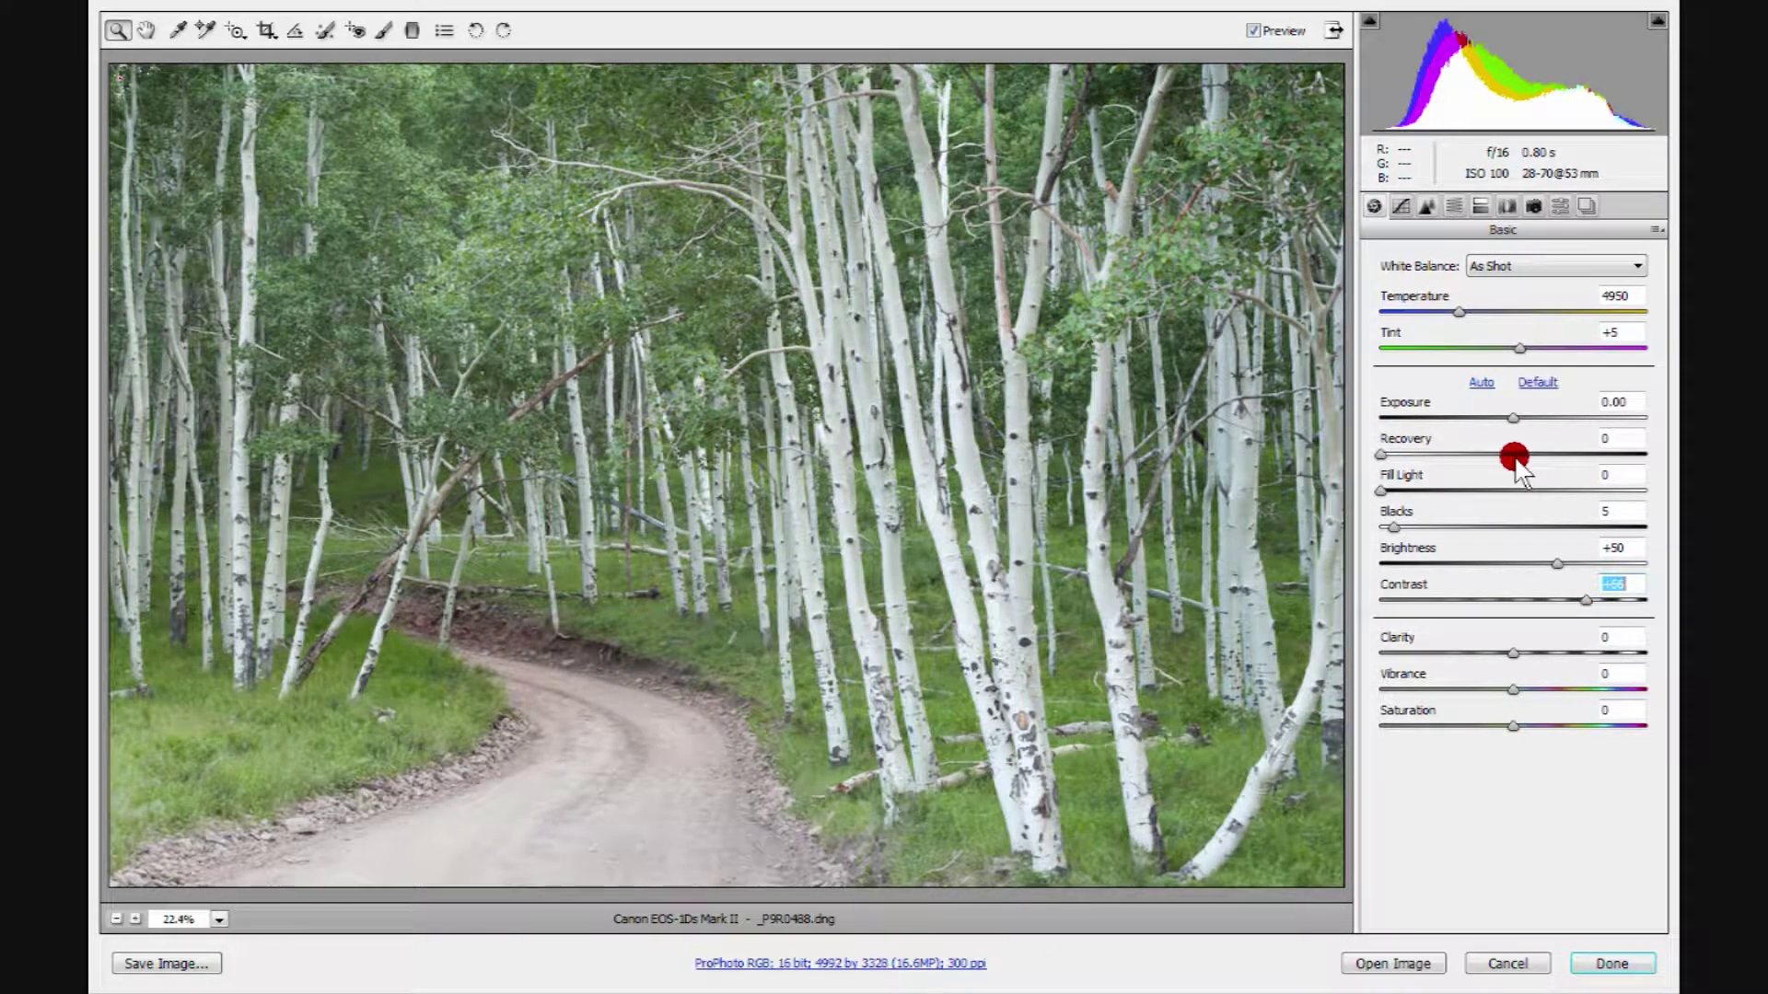
pyautogui.click(1533, 383)
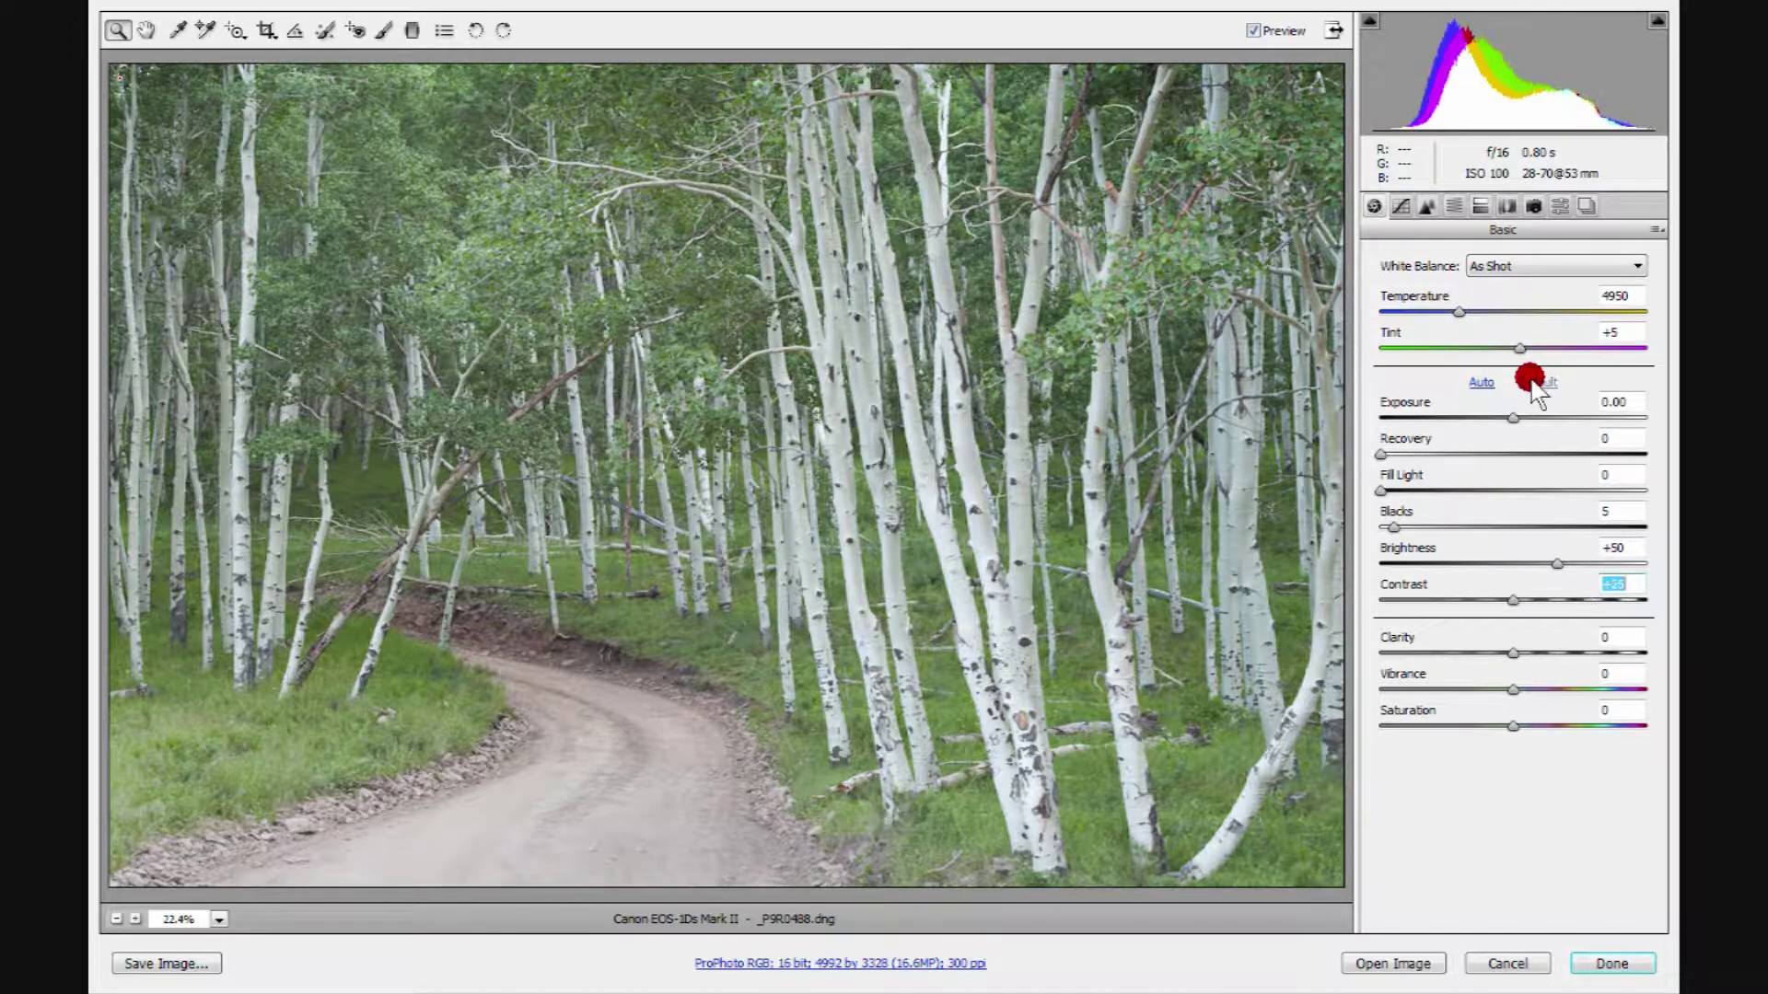
# Try strong positive and negative Highlights values on the parametric tone curve, up to +100, and reset Highlights to 0.
pyautogui.click(1397, 212)
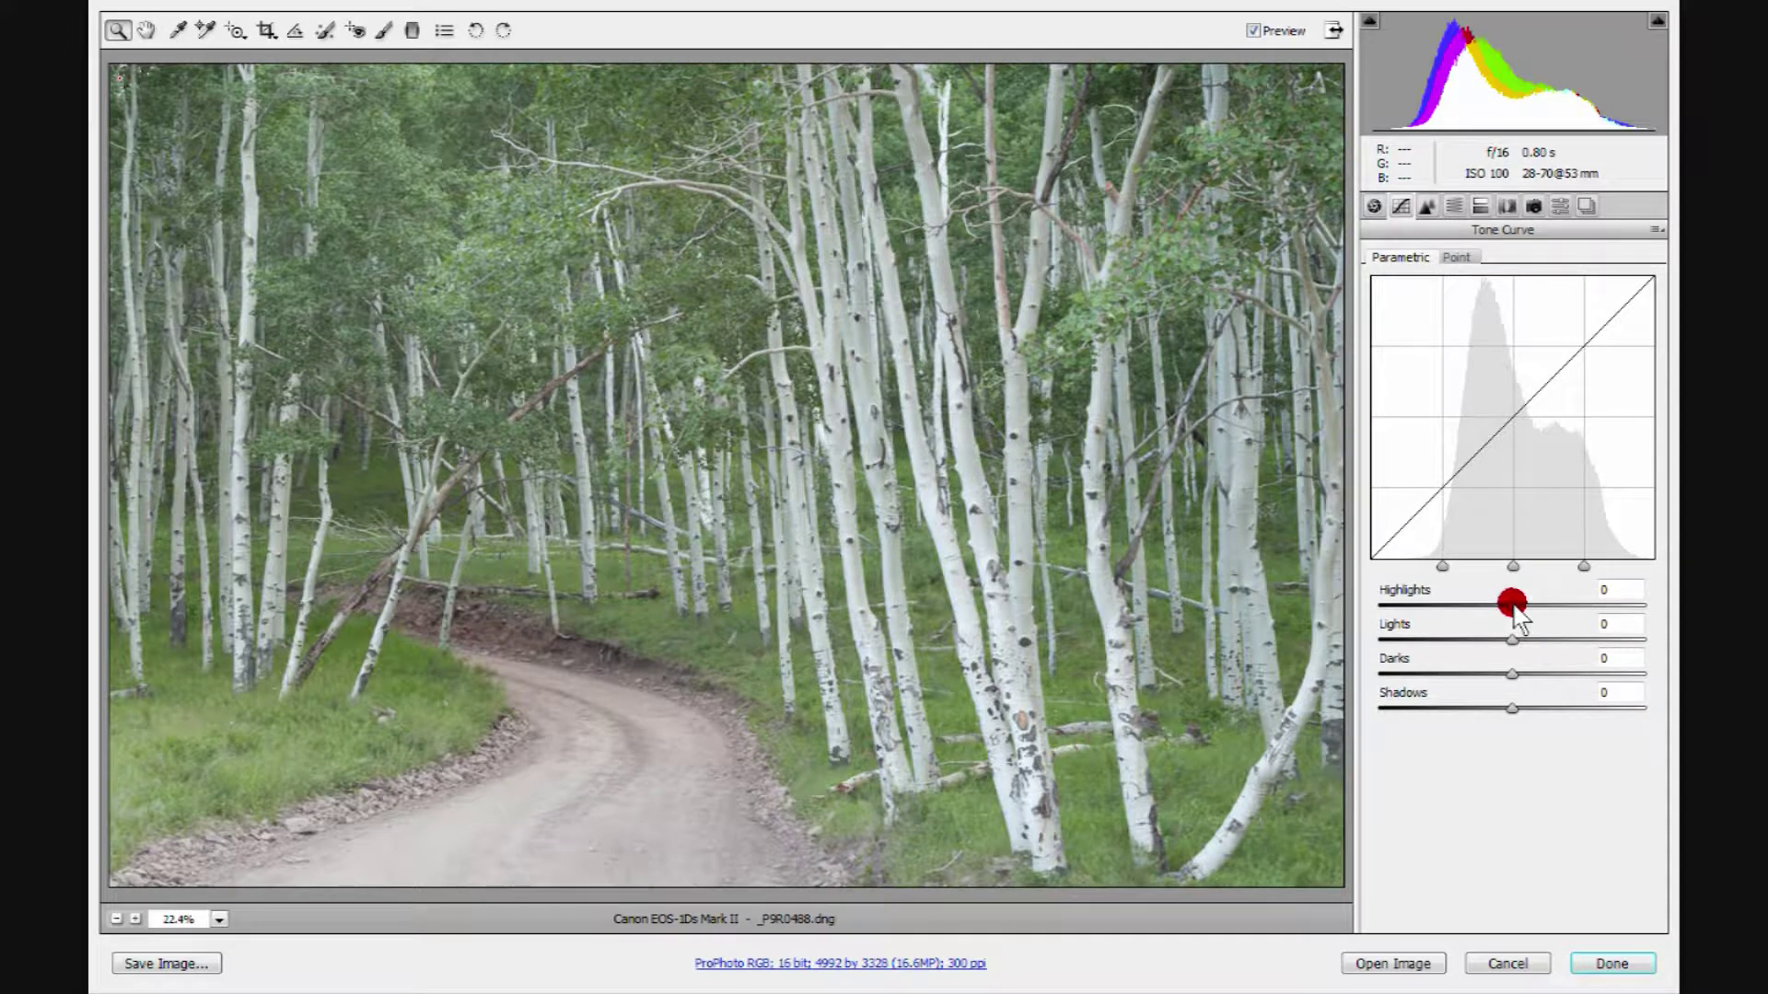
pyautogui.moveTo(1514, 608); pyautogui.dragTo(1619, 608)
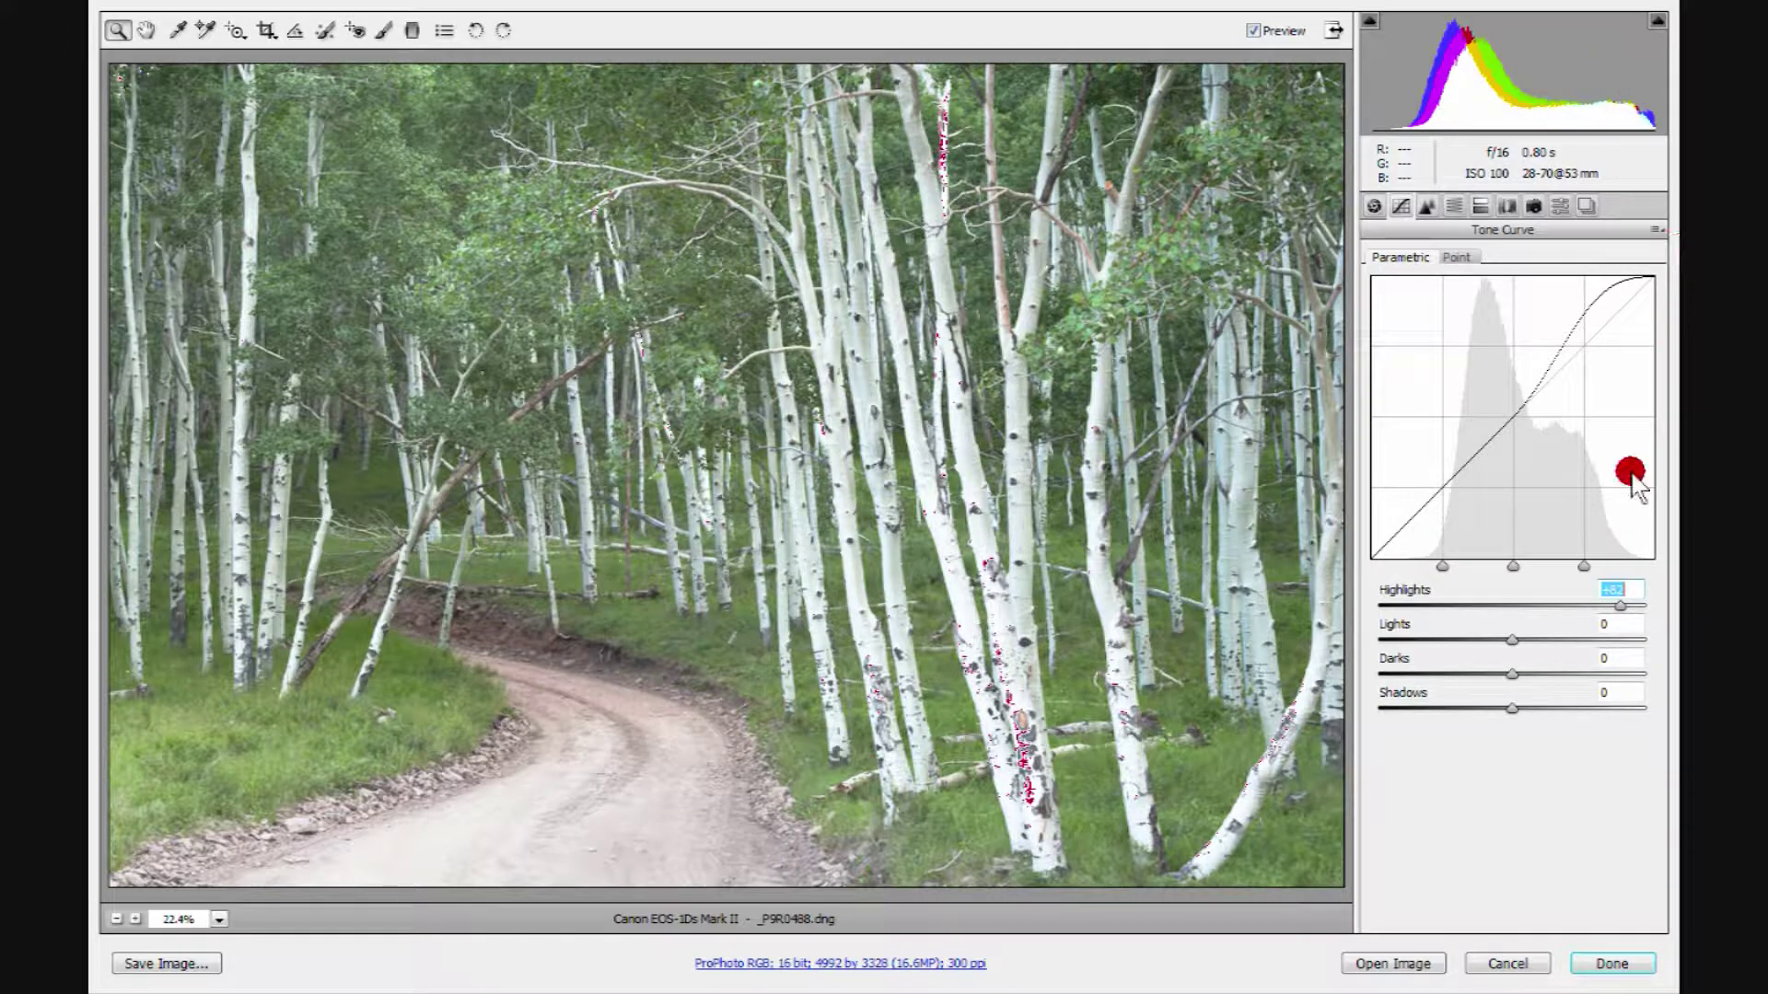
pyautogui.moveTo(1616, 610); pyautogui.dragTo(1391, 608)
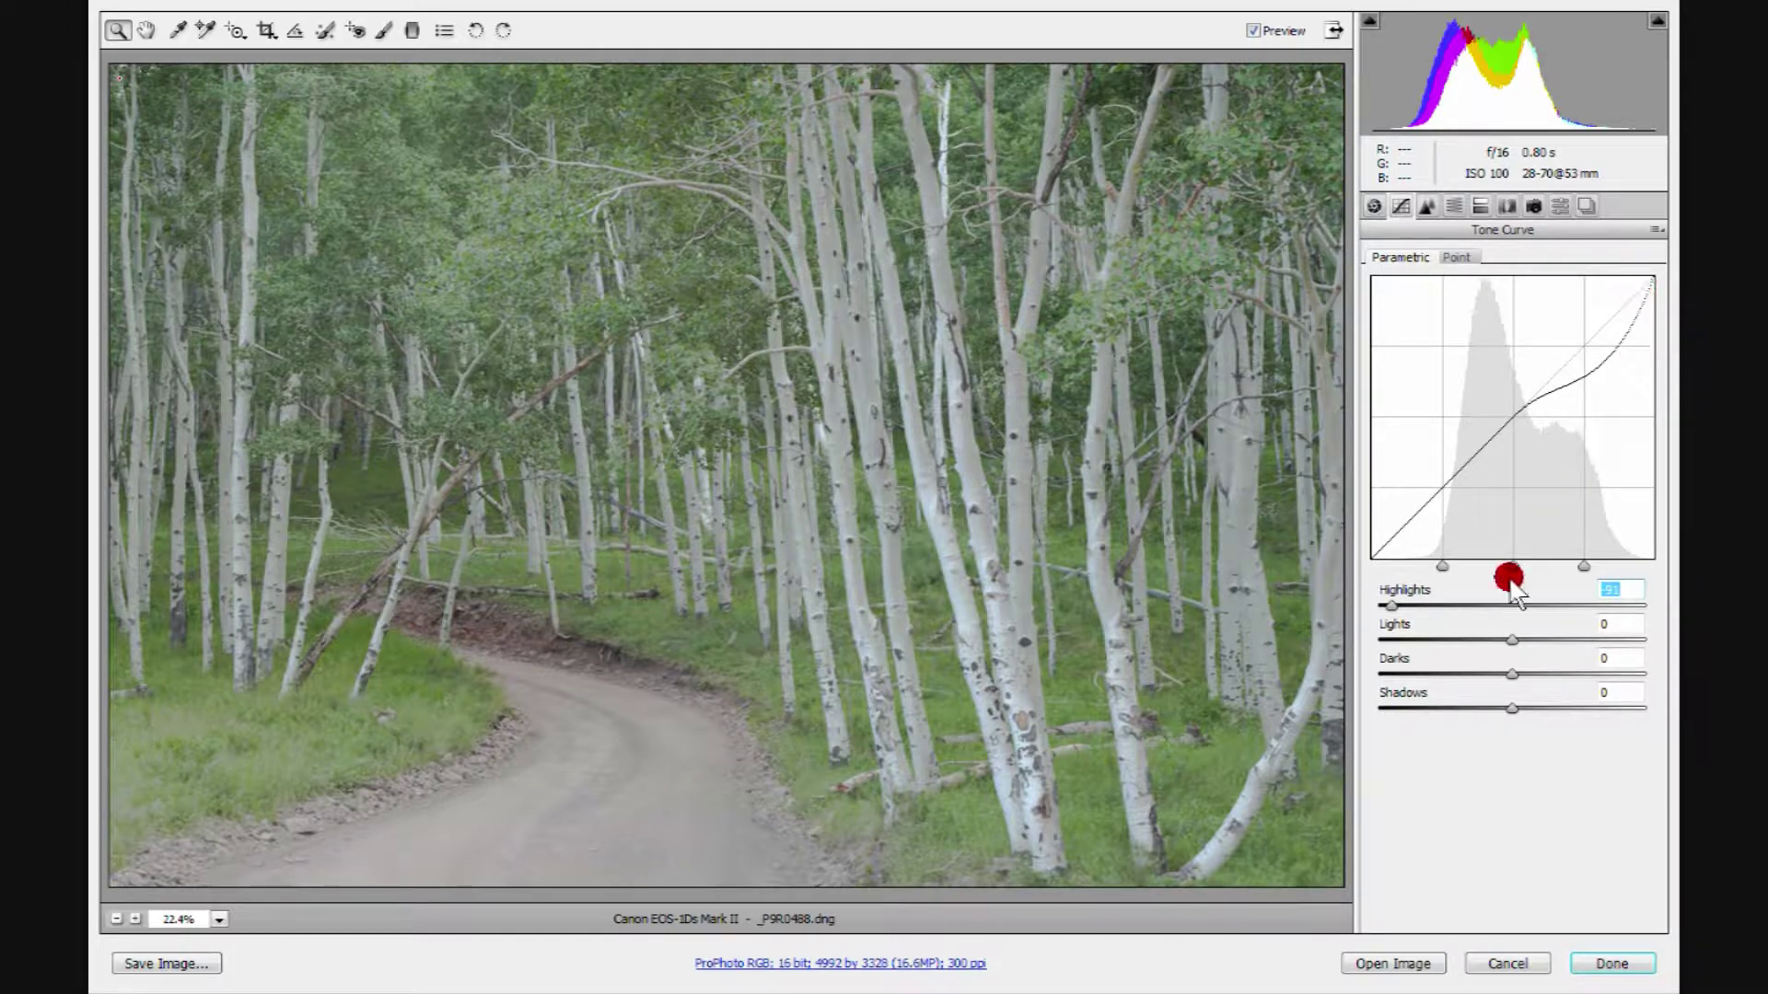
pyautogui.moveTo(1392, 607); pyautogui.dragTo(1652, 608)
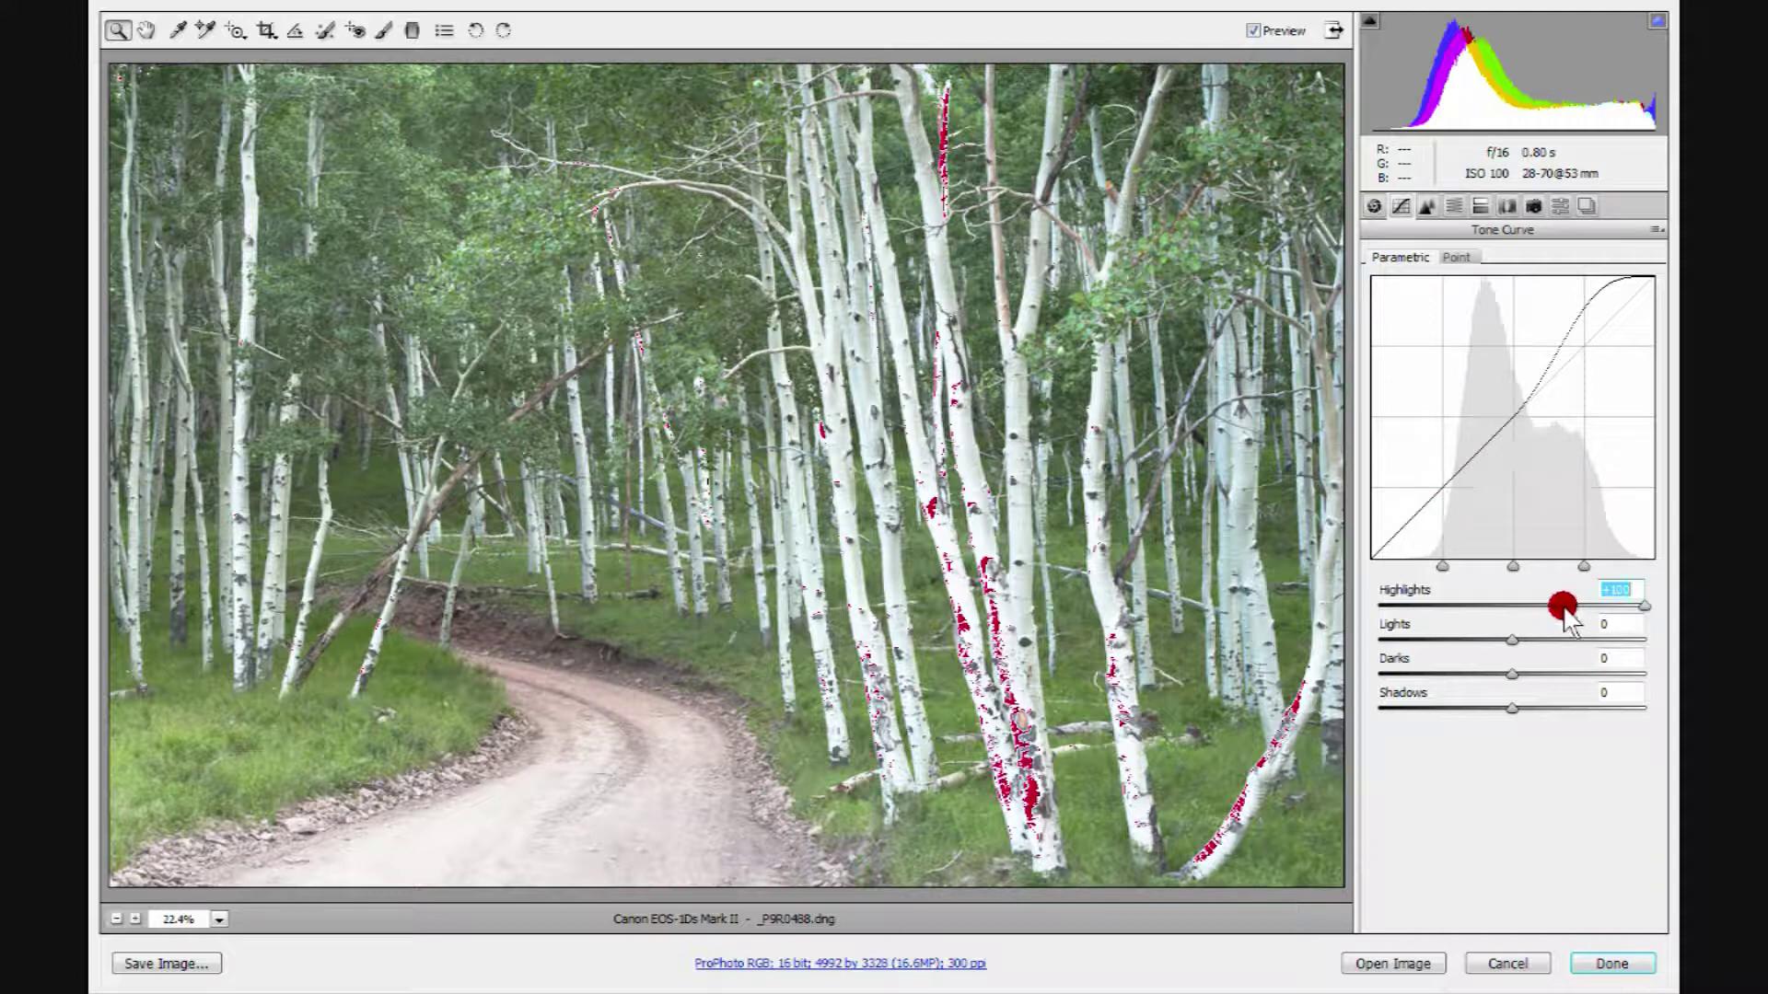
pyautogui.write('0')
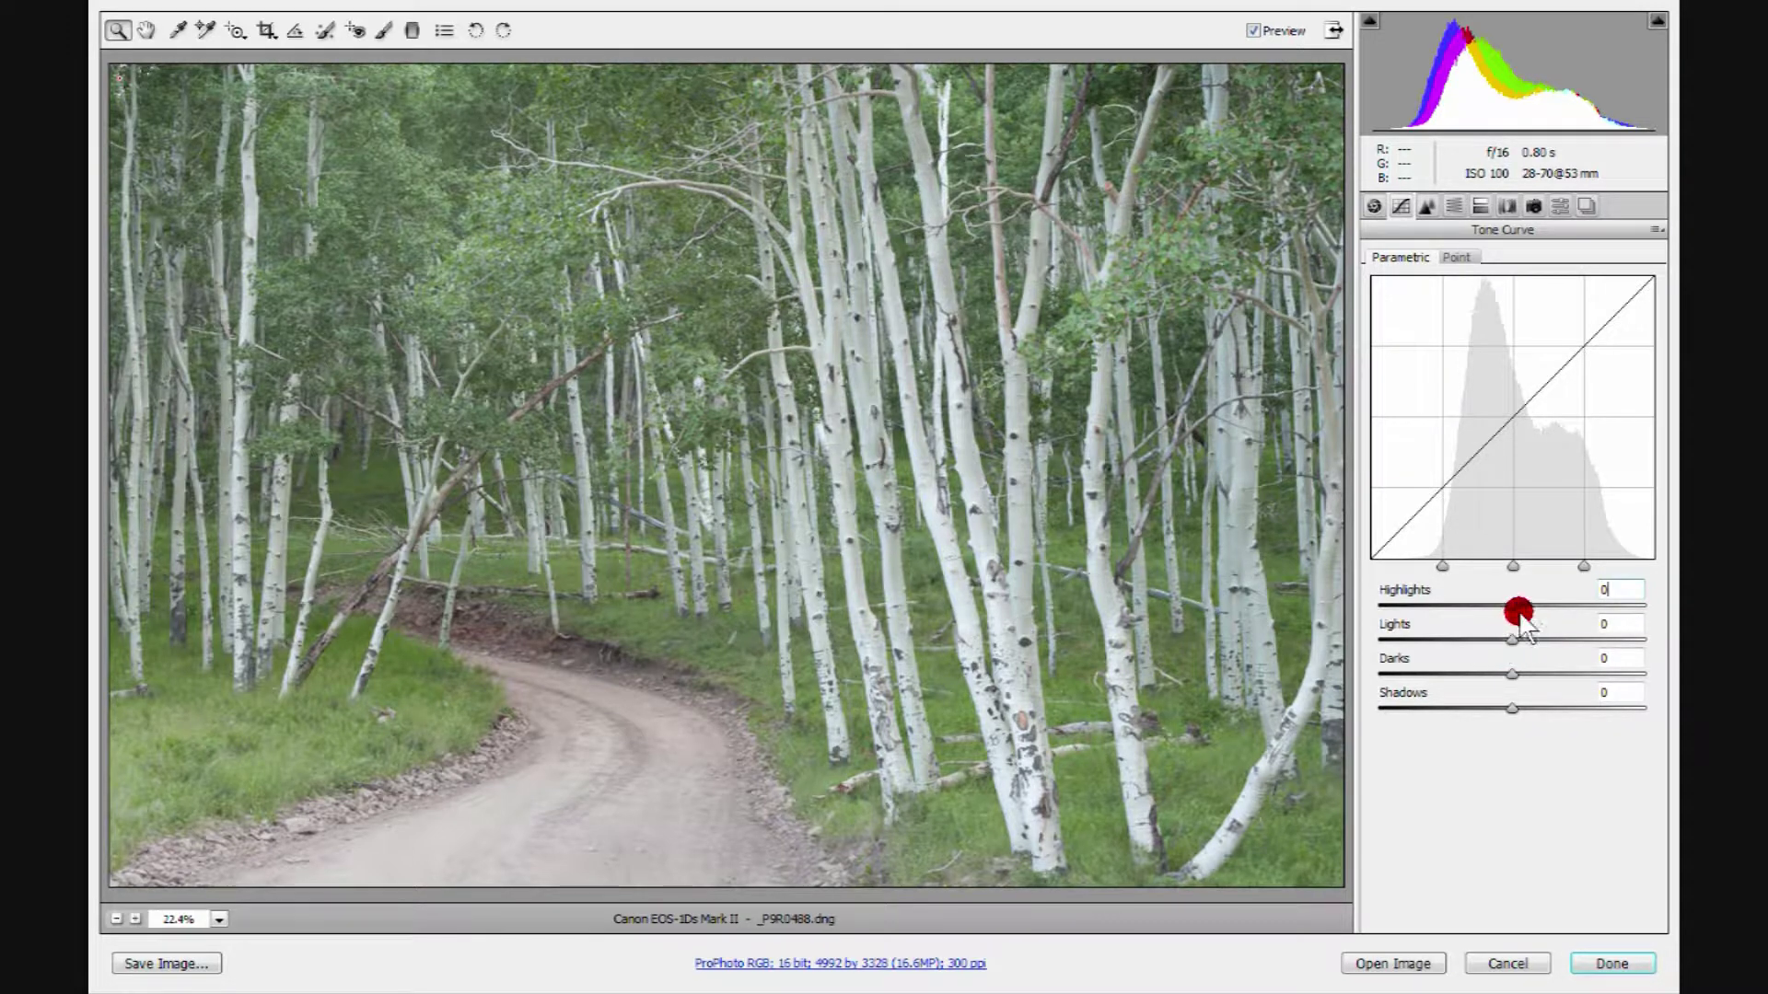
pyautogui.moveTo(1524, 626); pyautogui.dragTo(1477, 179)
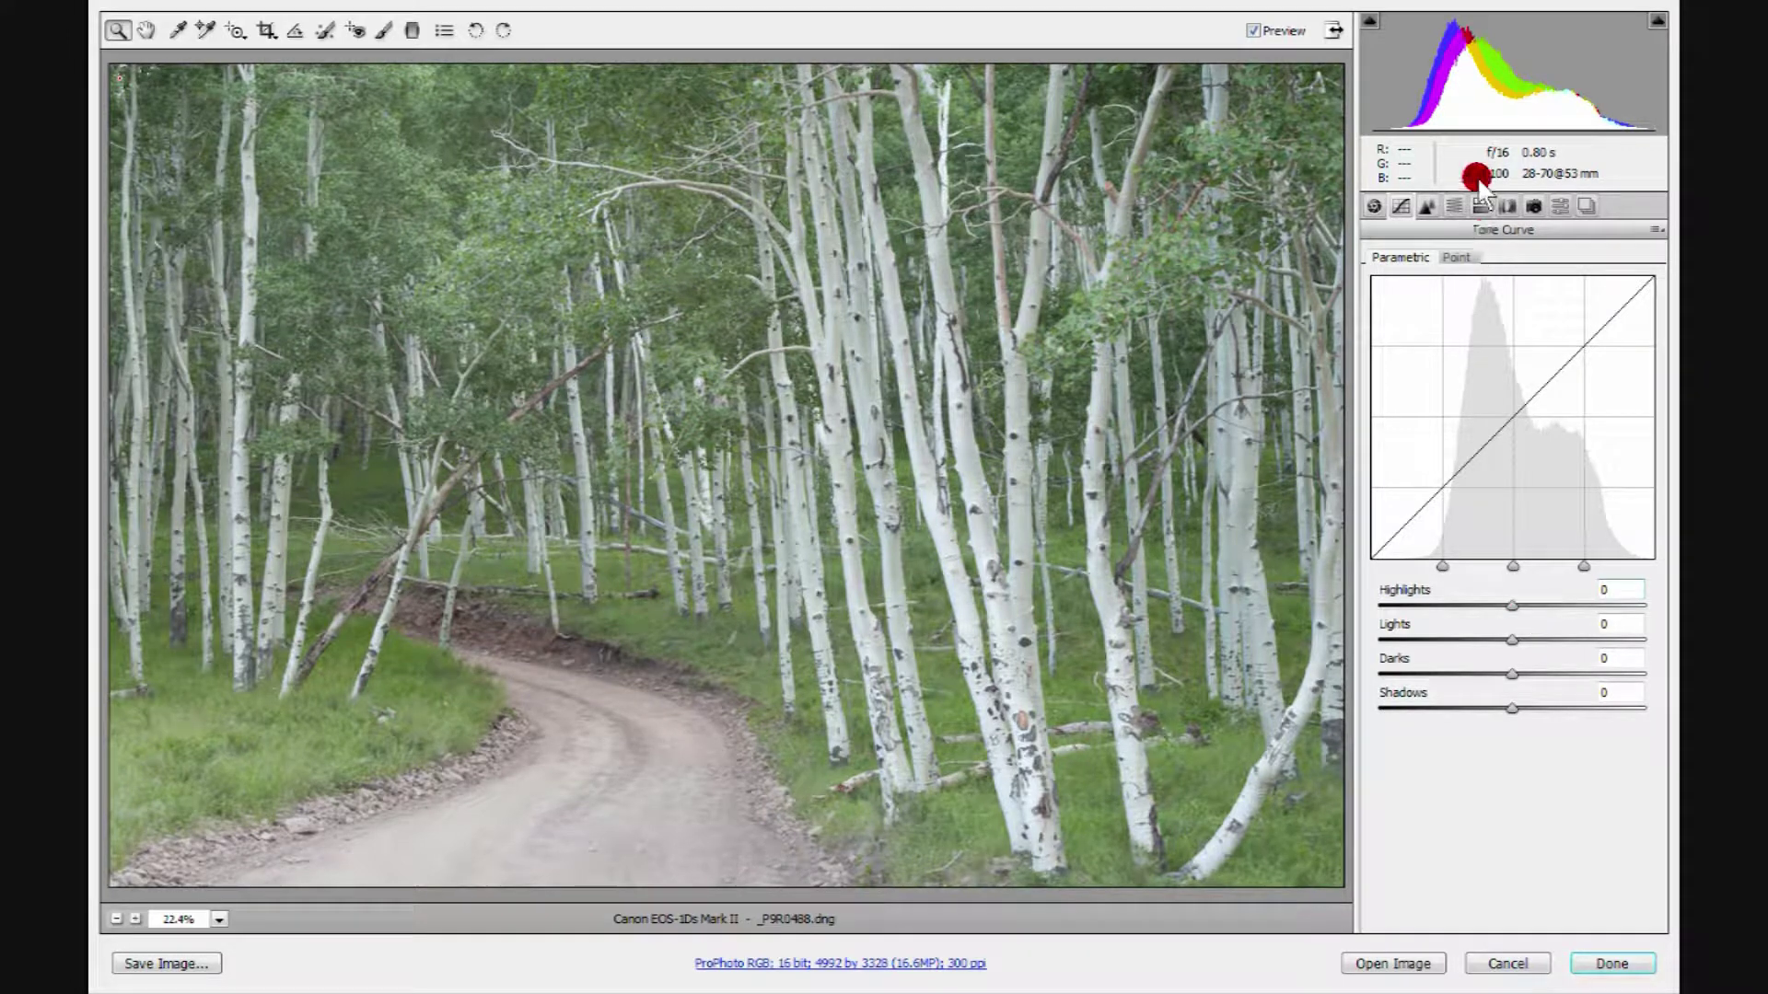
# Try adding and raising custom points on the point curve's midtones and highlights, and restore the Medium Contrast preset.
pyautogui.click(1454, 255)
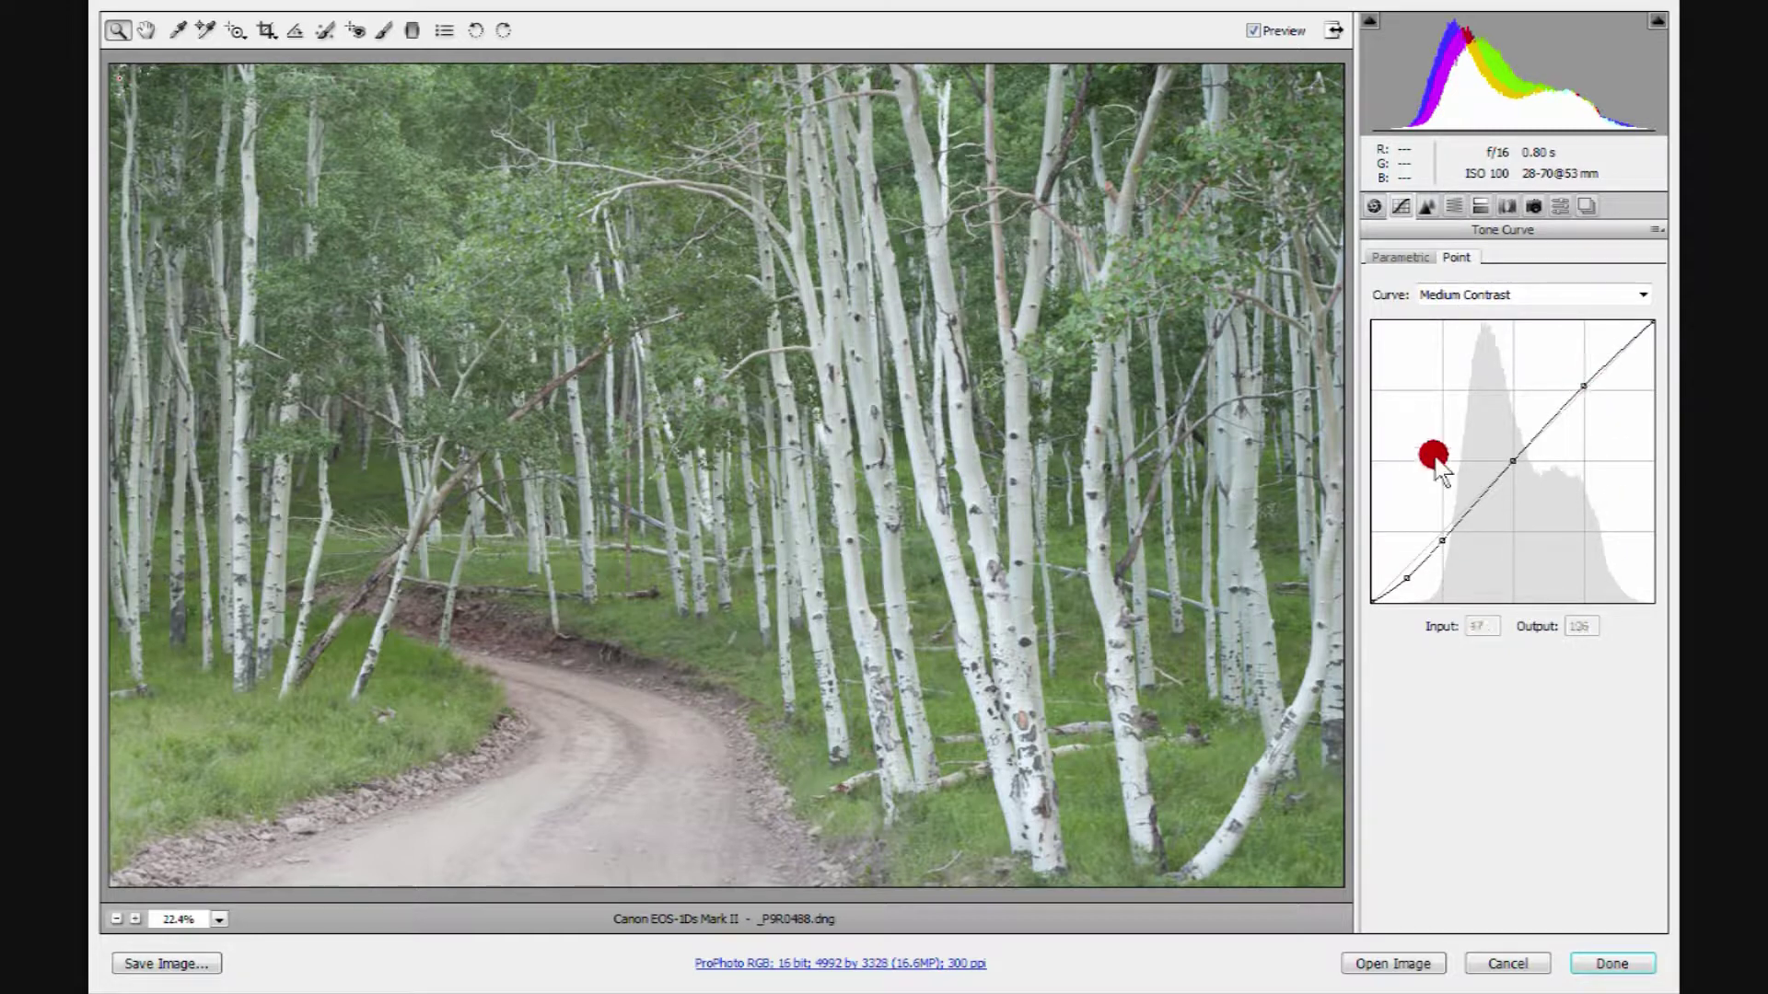
pyautogui.click(1608, 358)
pyautogui.moveTo(1608, 357); pyautogui.dragTo(1604, 349)
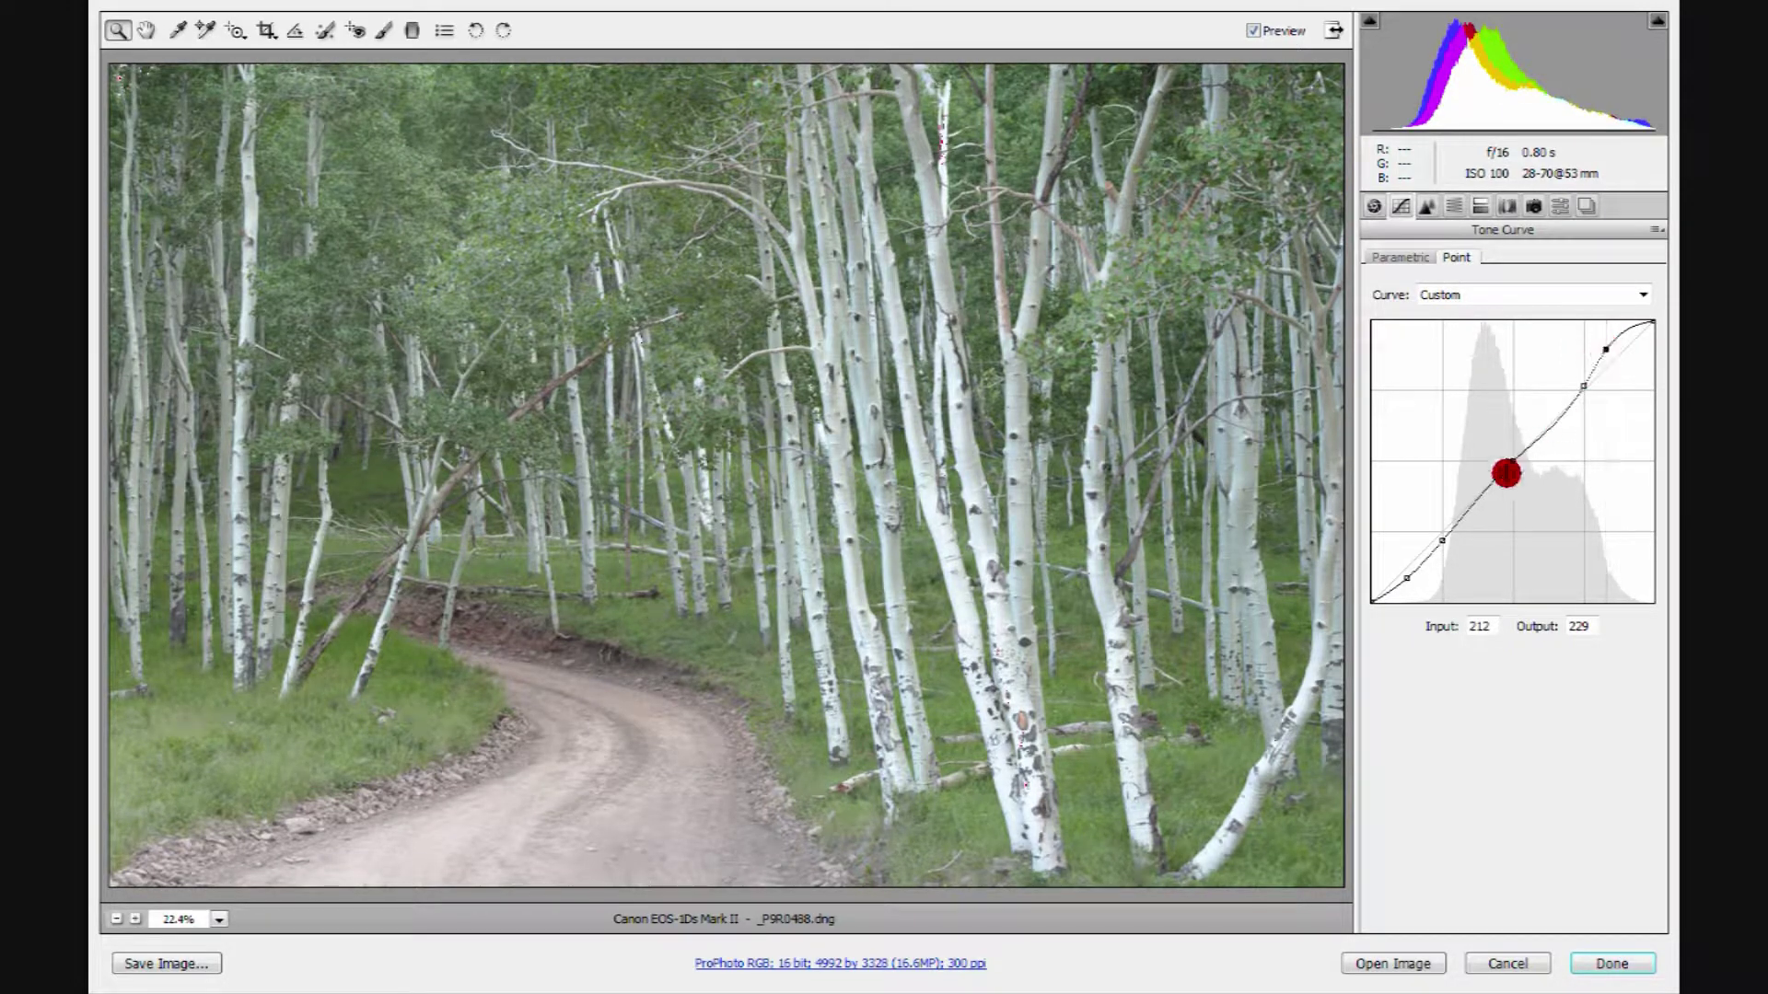
pyautogui.moveTo(1534, 439); pyautogui.dragTo(1529, 403)
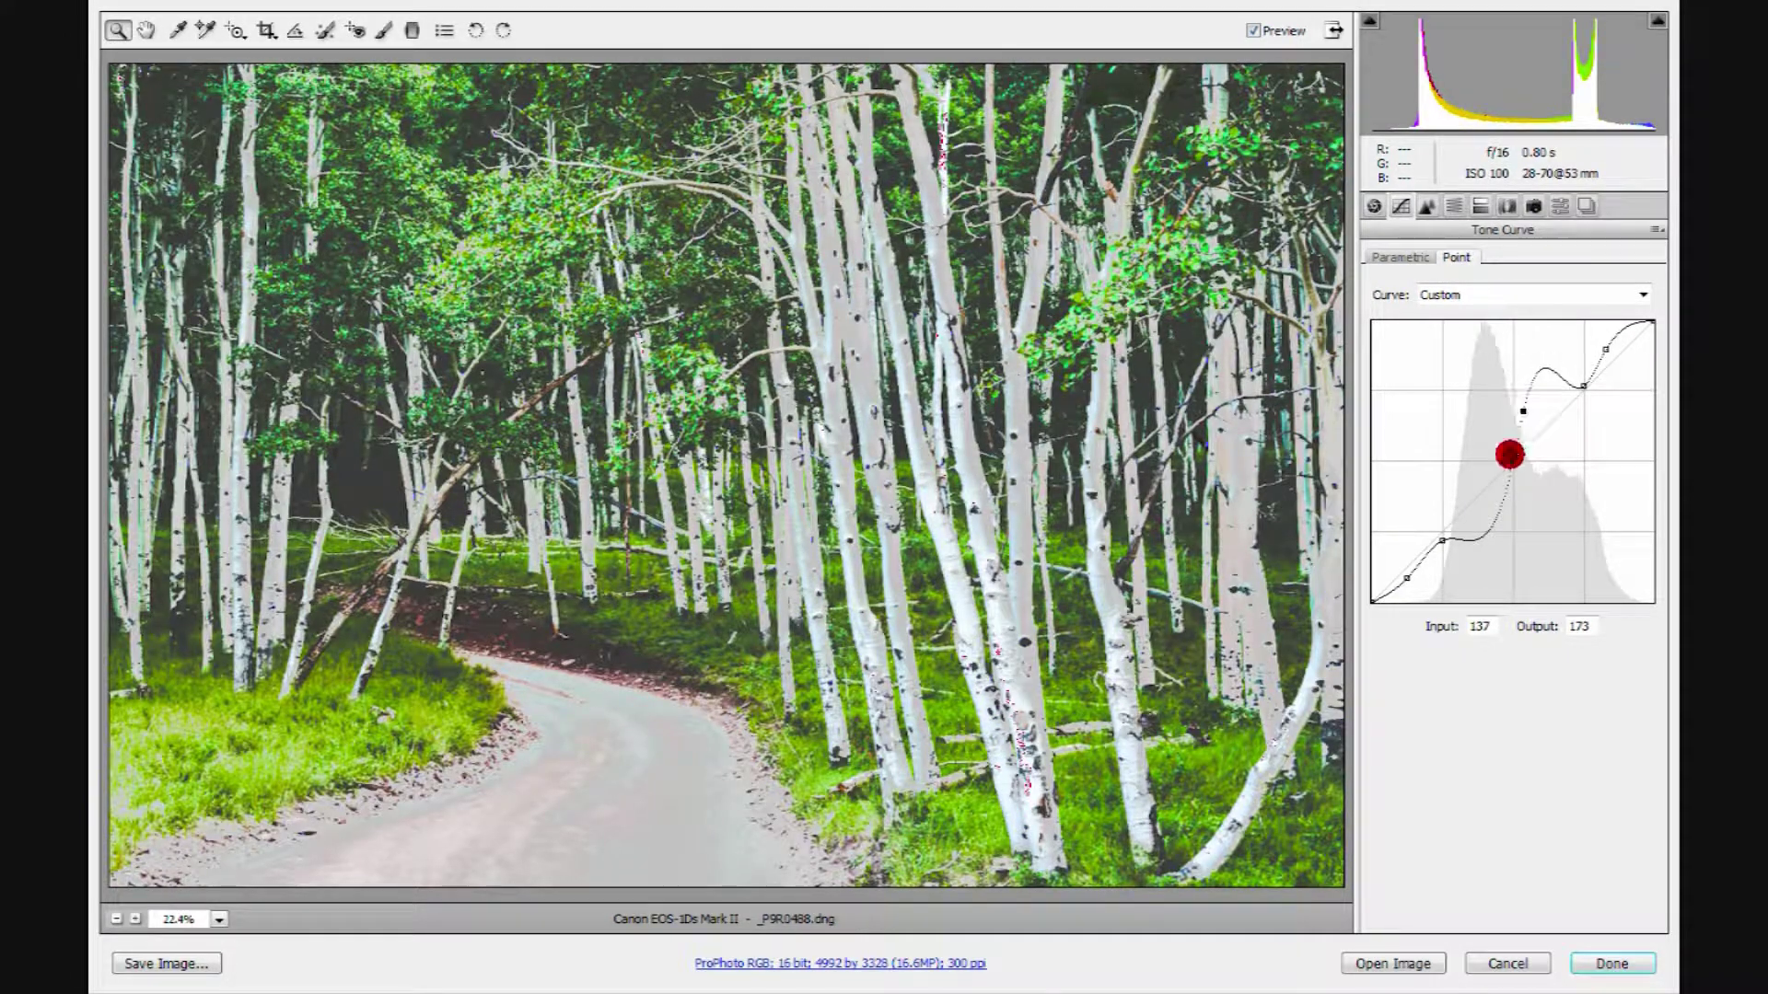
pyautogui.click(1445, 540)
pyautogui.click(1639, 292)
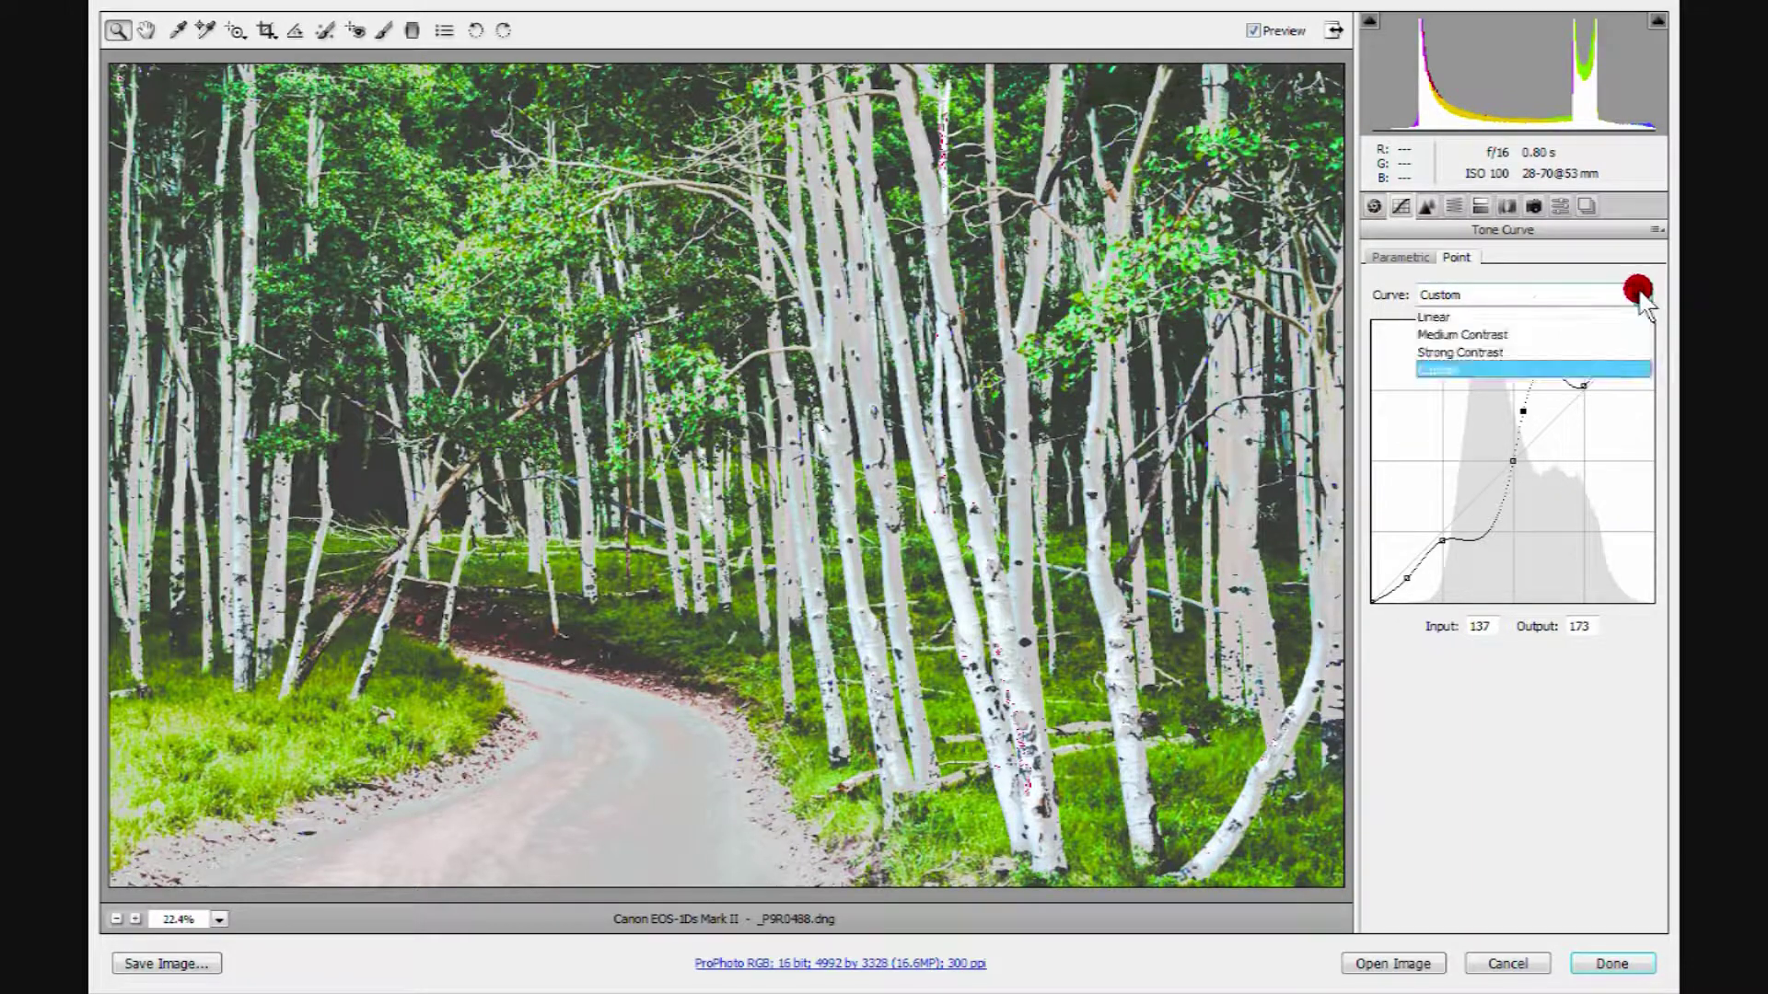
pyautogui.click(1493, 335)
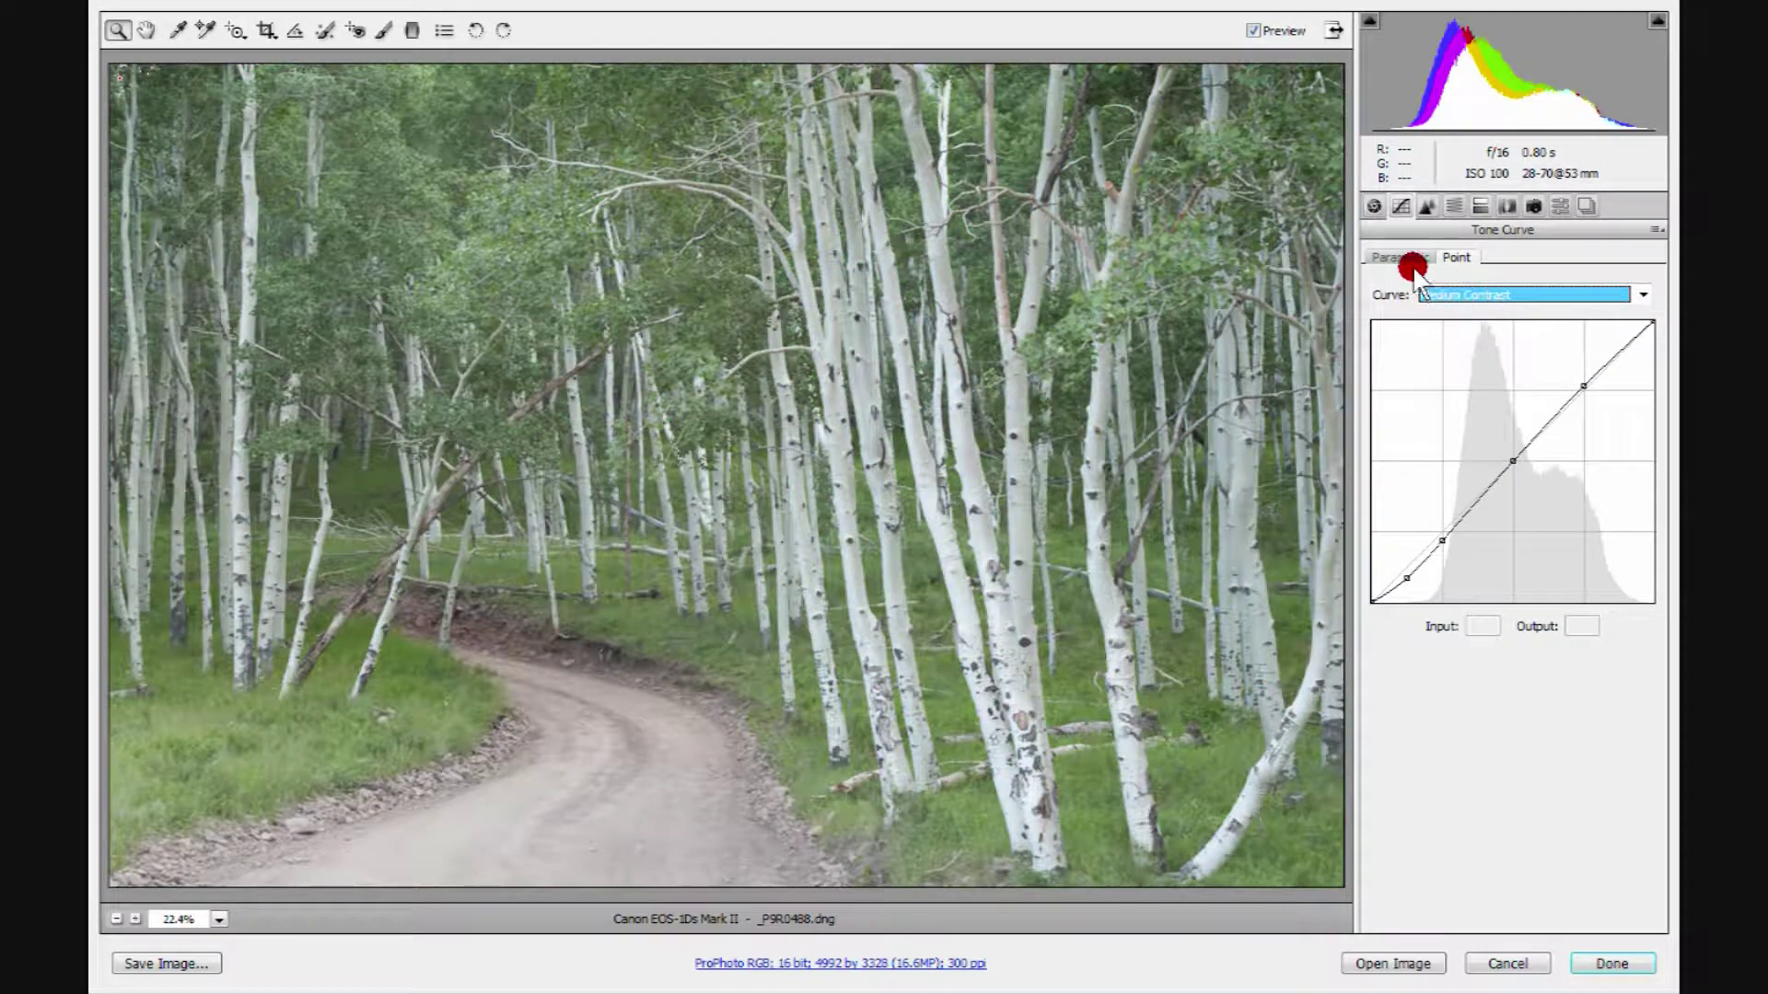
# Try Highlights at +100 on the parametric tone curve.
pyautogui.click(1400, 258)
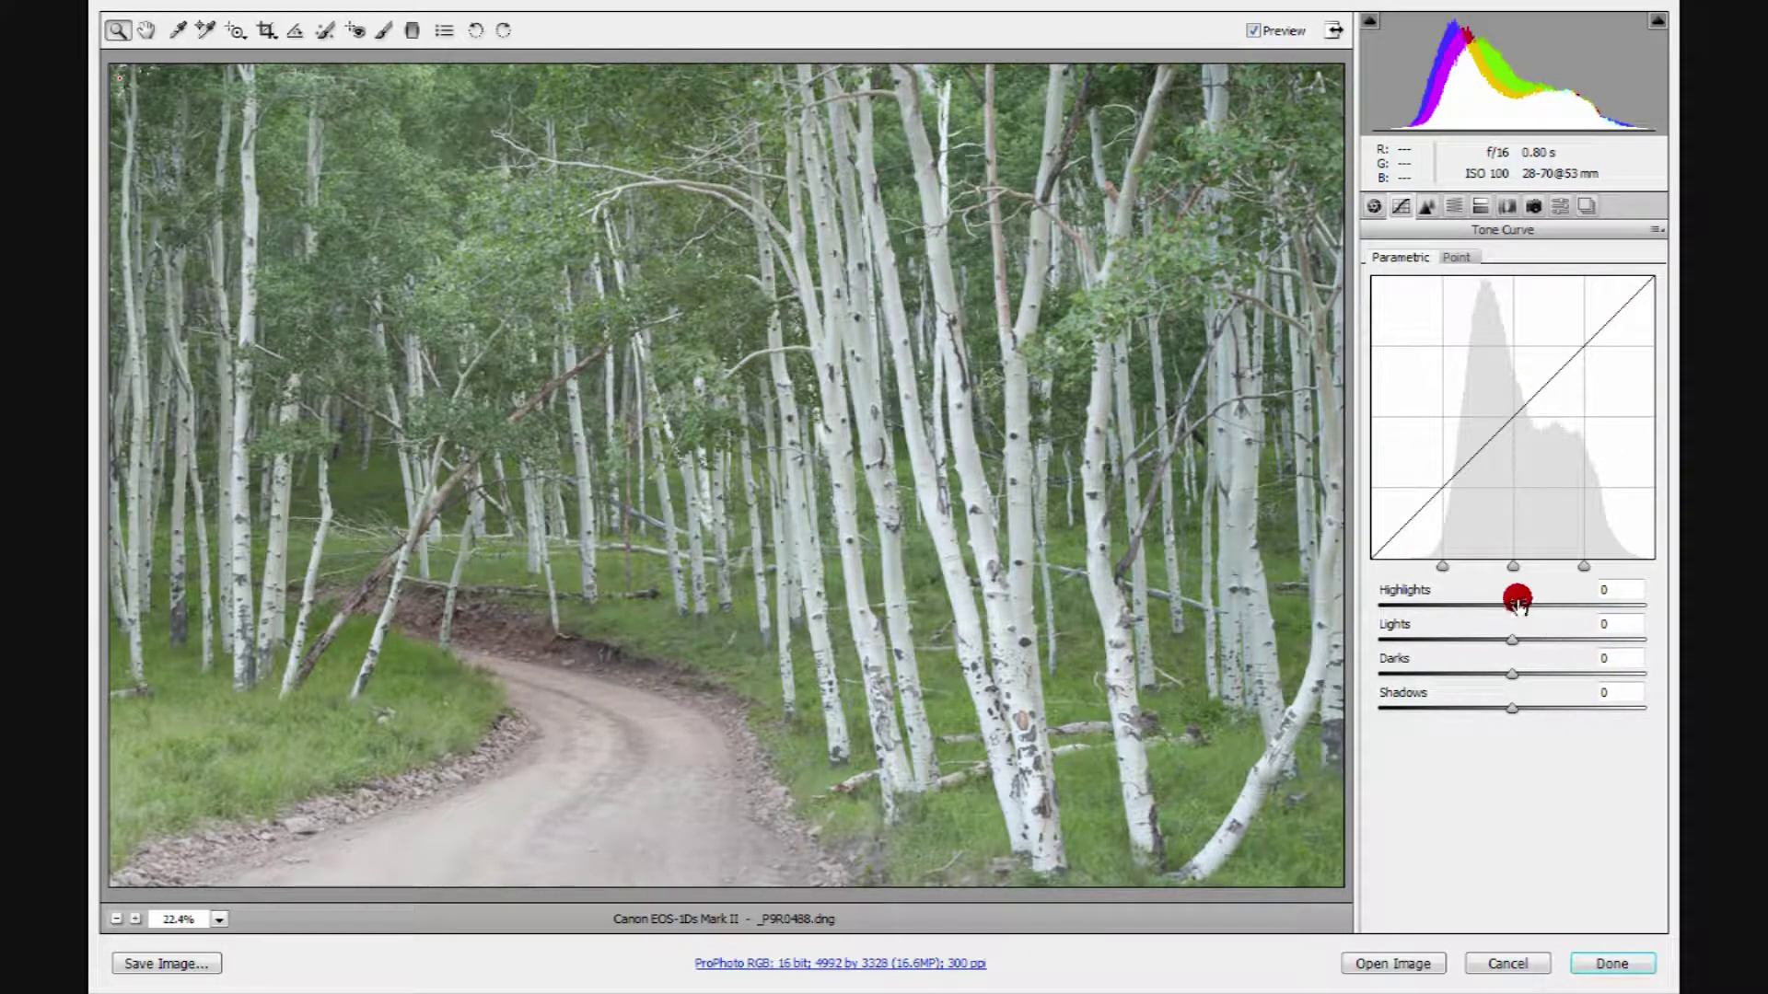
pyautogui.moveTo(1511, 603); pyautogui.dragTo(1657, 600)
pyautogui.press('o')
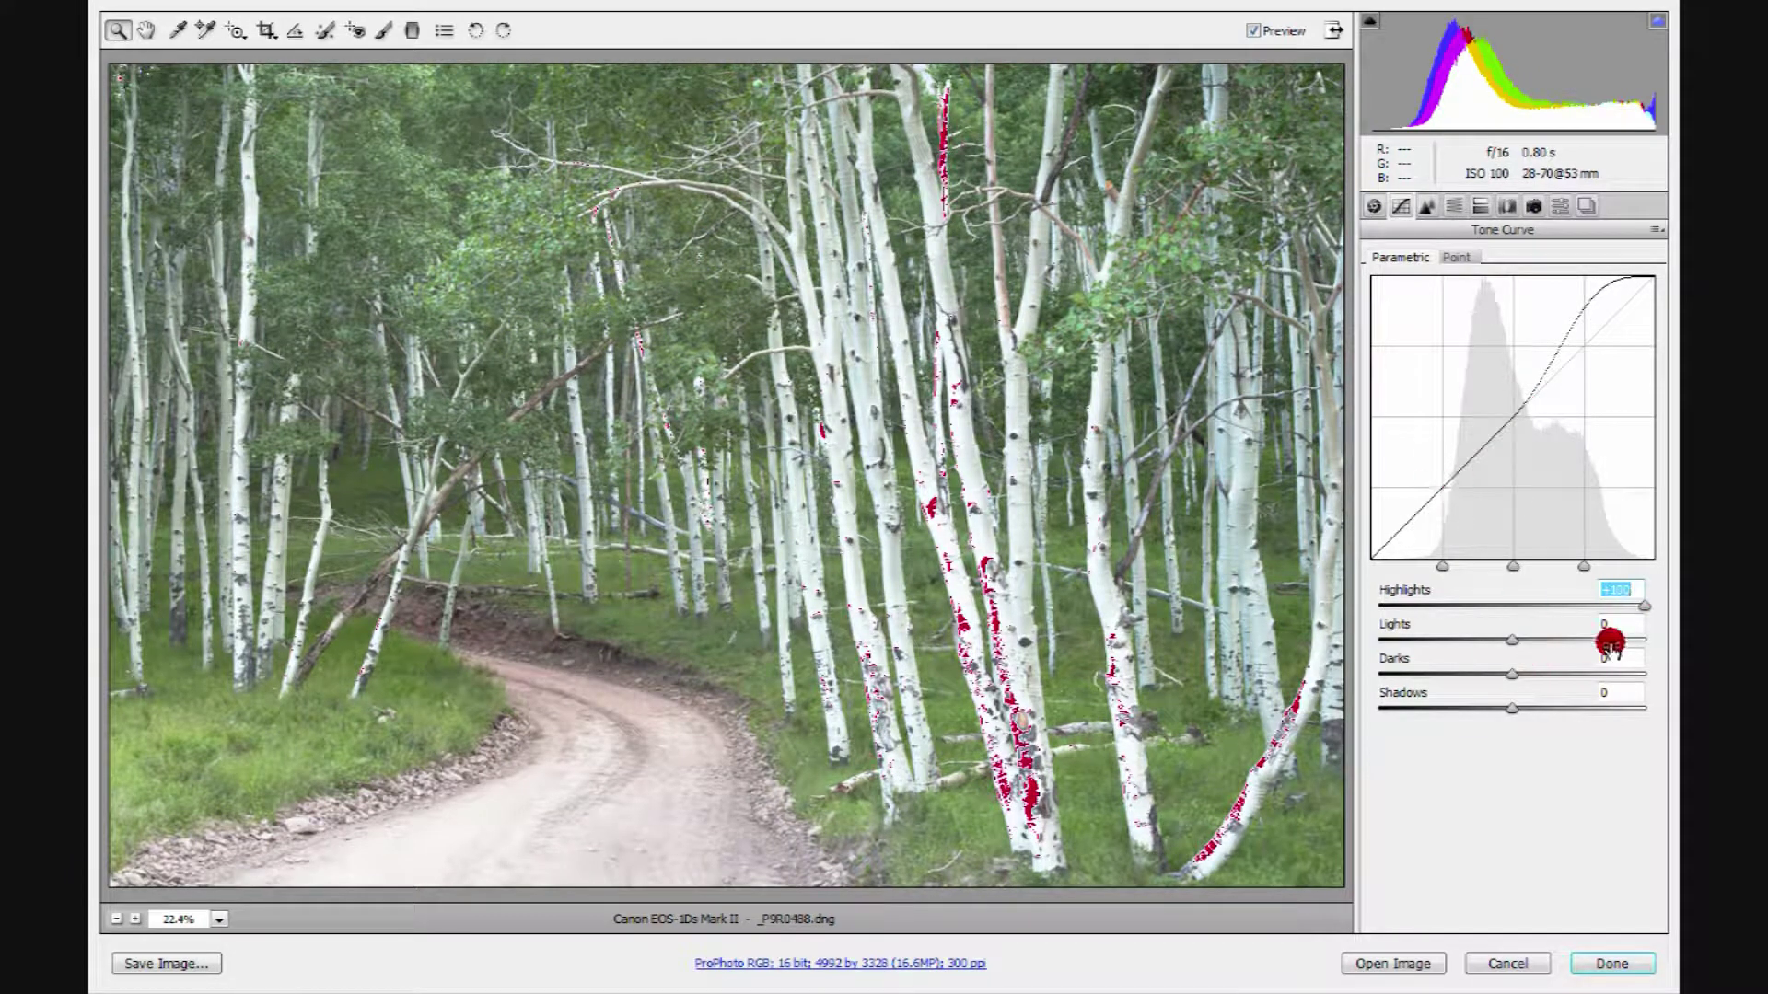
pyautogui.moveTo(1643, 608)
pyautogui.mouseDown()
pyautogui.moveTo(1519, 604)
pyautogui.moveTo(1645, 599)
pyautogui.mouseUp()
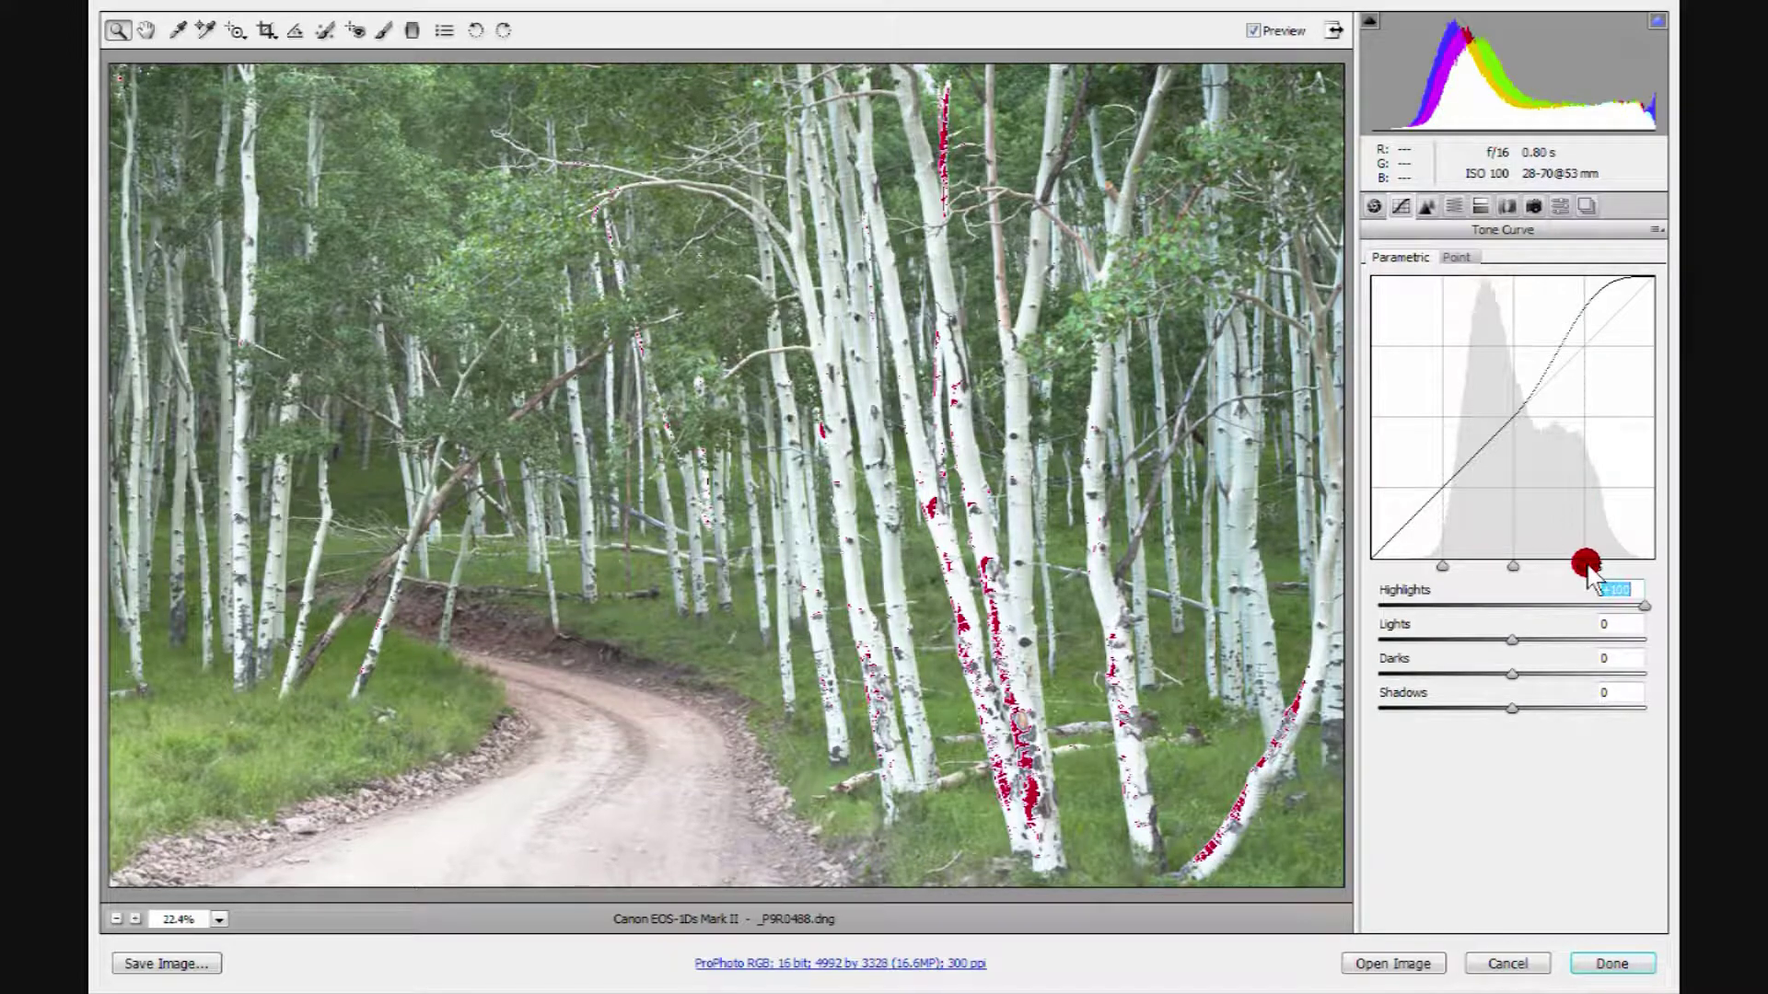
# Try shifting the midtone and highlight region dividers, and return them to their starting positions with Highlights at 0.
pyautogui.moveTo(1585, 564)
pyautogui.mouseDown()
pyautogui.moveTo(1543, 561)
pyautogui.moveTo(1645, 553)
pyautogui.moveTo(1554, 562)
pyautogui.mouseUp()
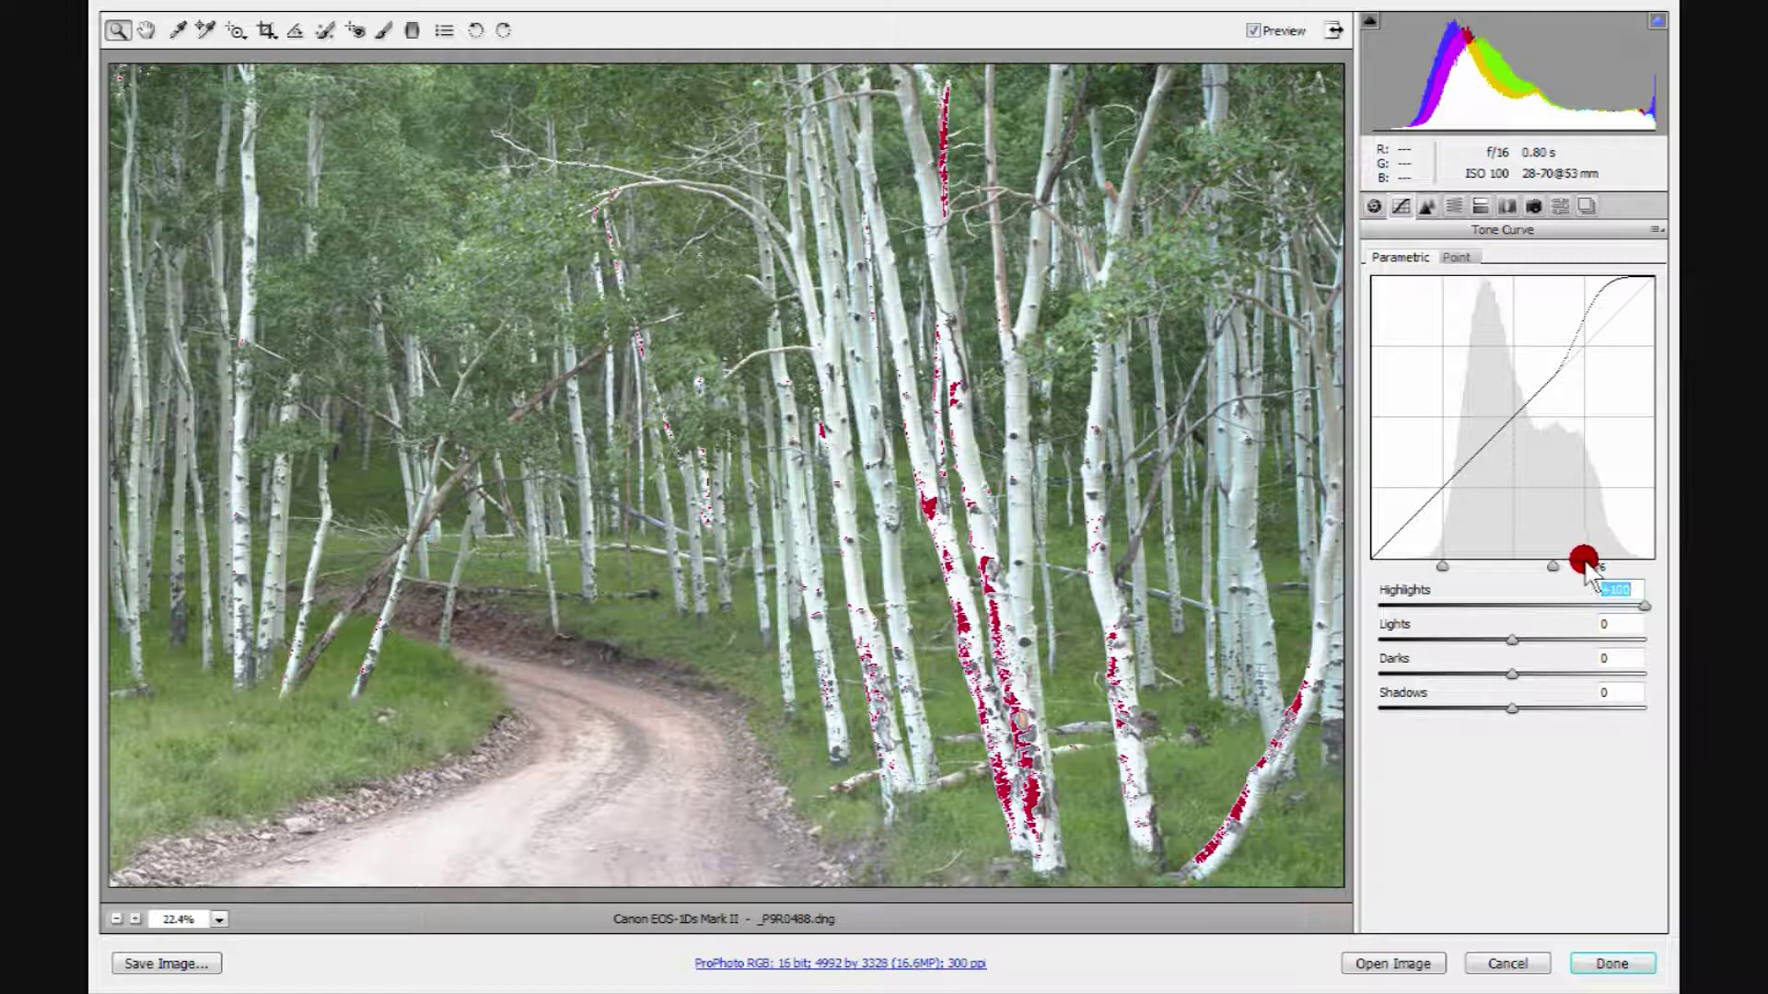
pyautogui.moveTo(1591, 563); pyautogui.dragTo(1557, 563)
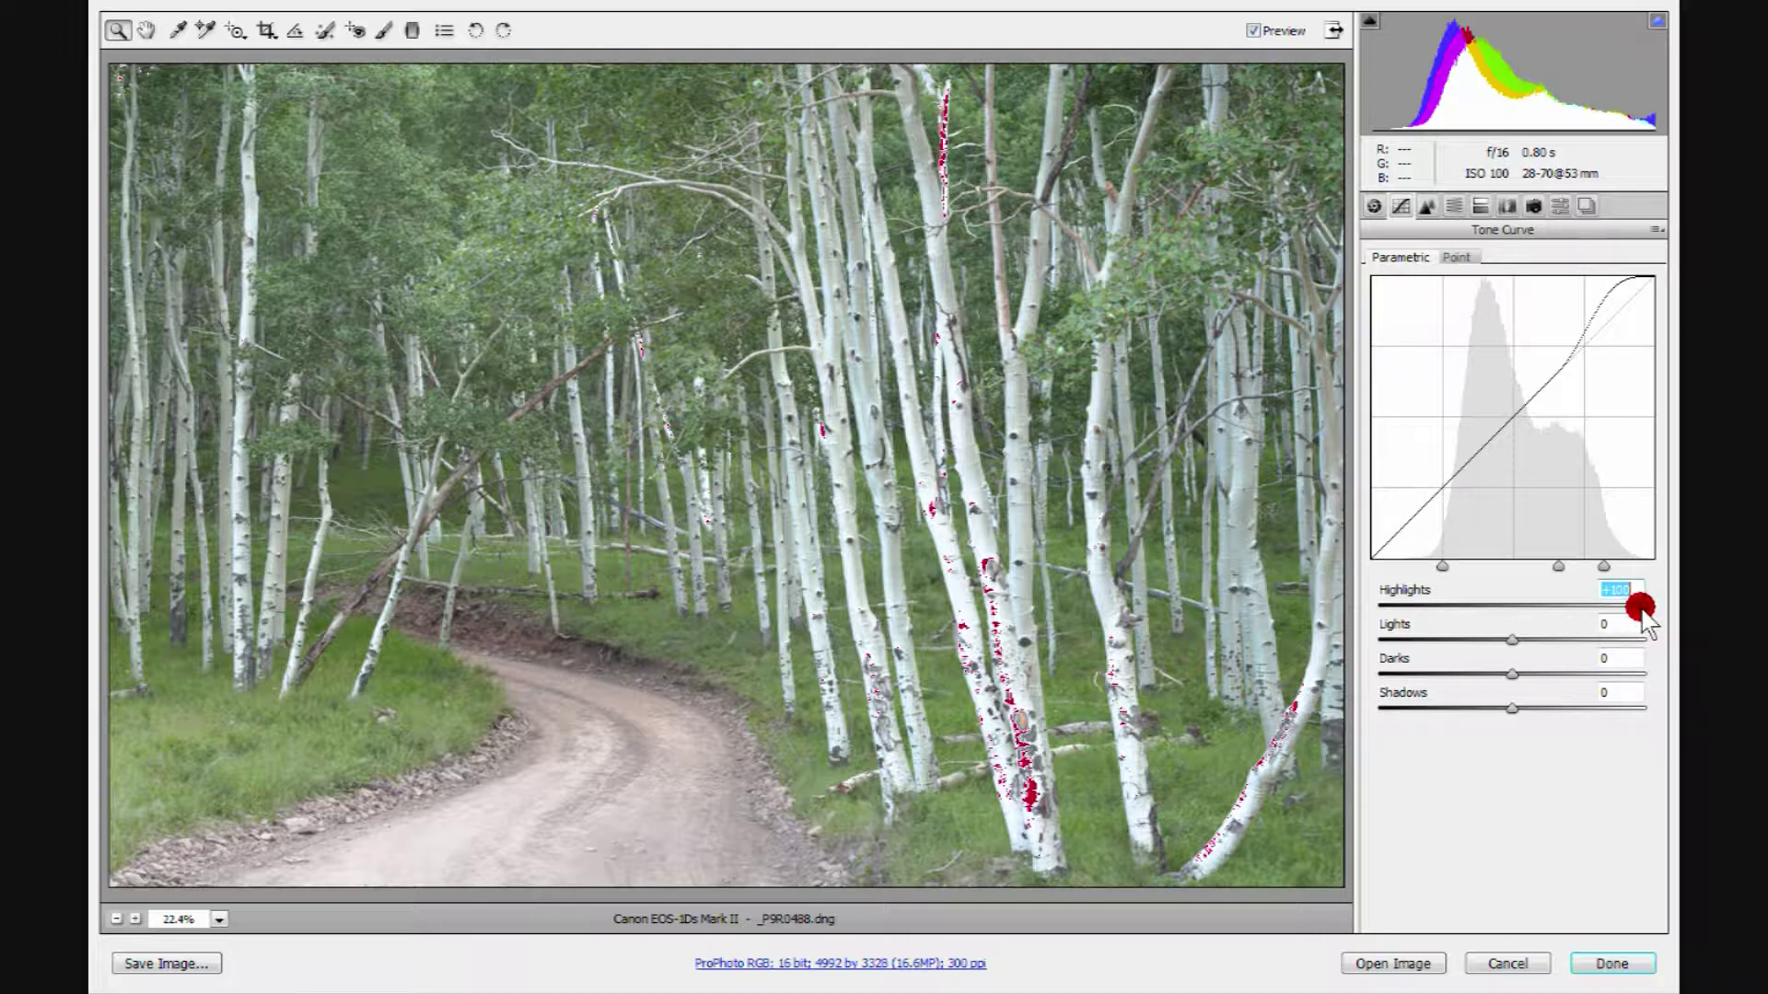
pyautogui.press('o')
pyautogui.moveTo(1559, 568); pyautogui.dragTo(1512, 566)
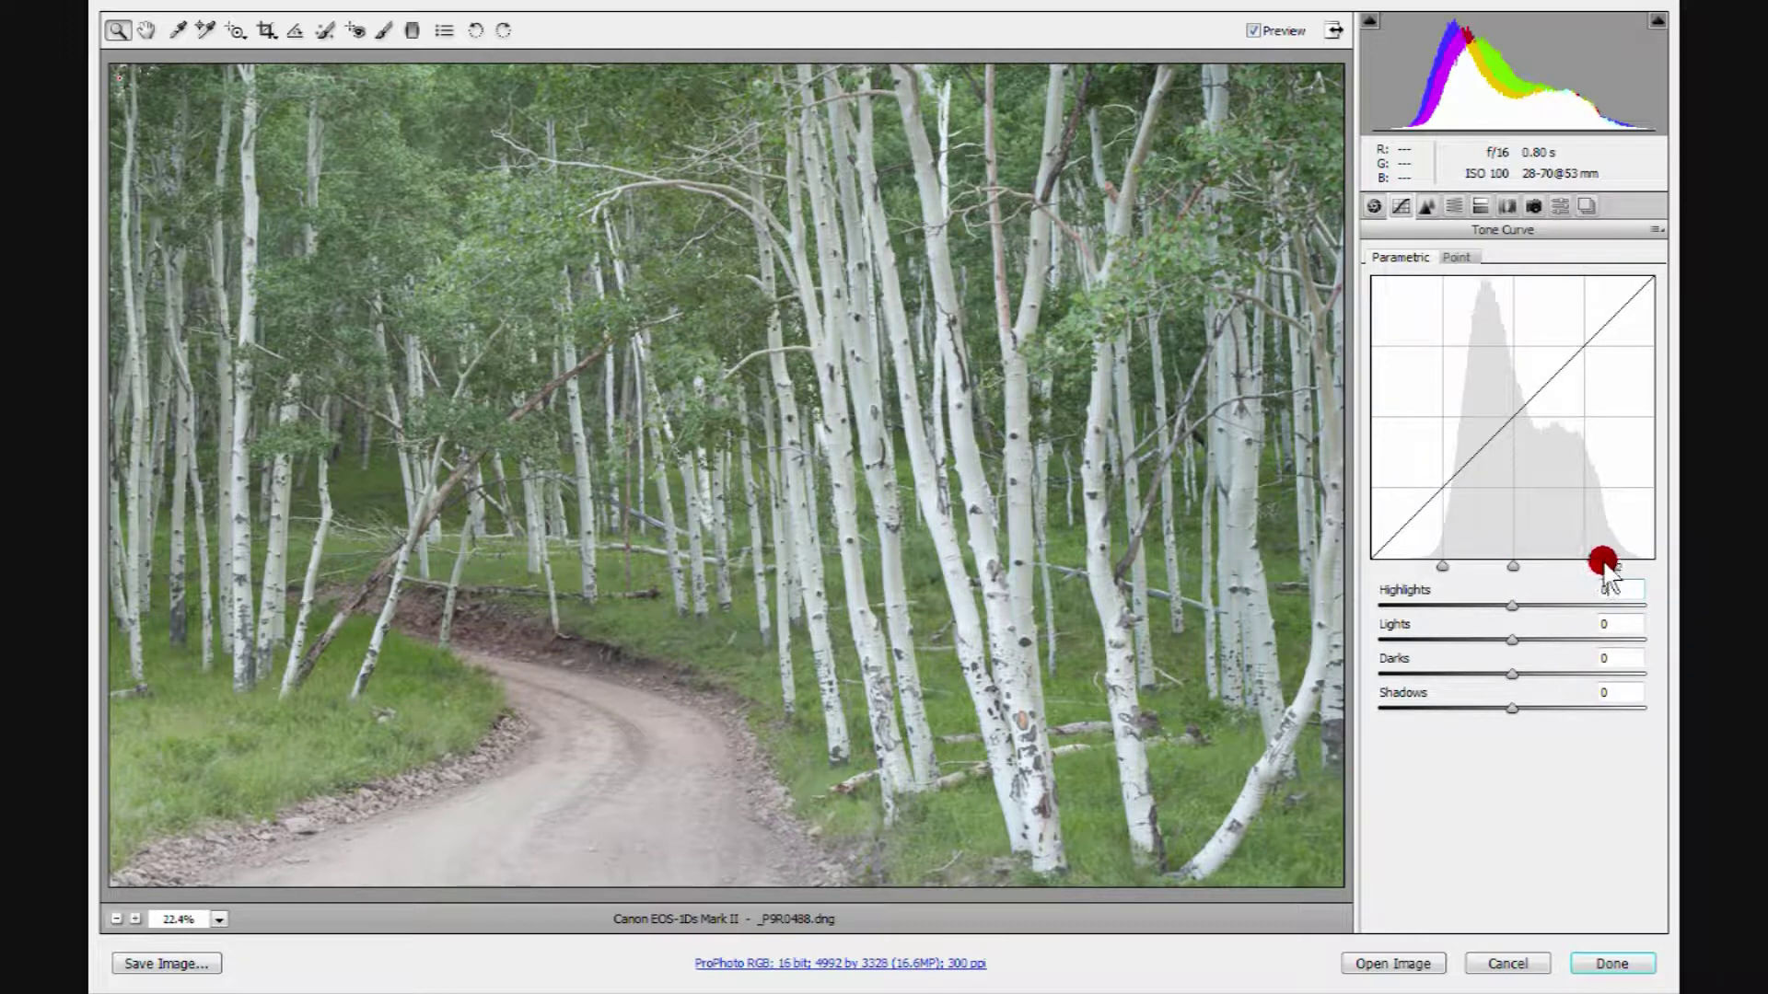
pyautogui.moveTo(1603, 562); pyautogui.dragTo(1586, 567)
# Set the parametric curve to Highlights +46, Lights +17, Darks -18 and Shadows -50.
pyautogui.click(1506, 635)
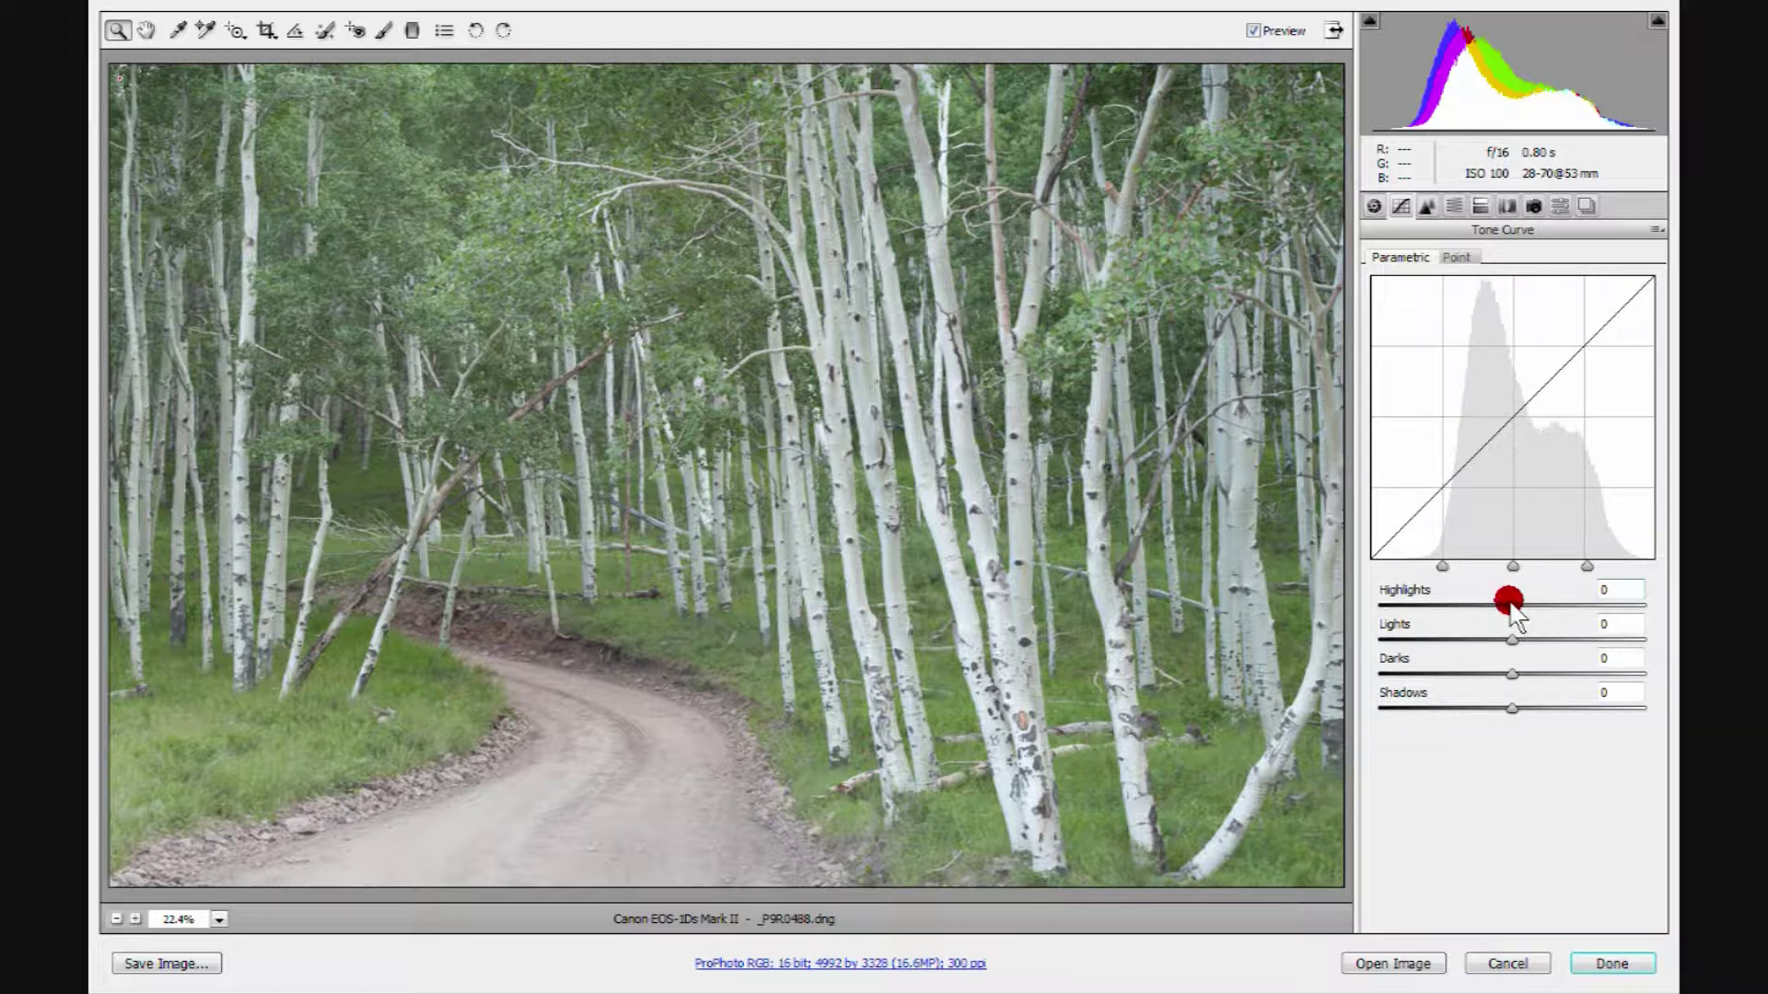
pyautogui.moveTo(1510, 603); pyautogui.dragTo(1534, 641)
pyautogui.click(1515, 639)
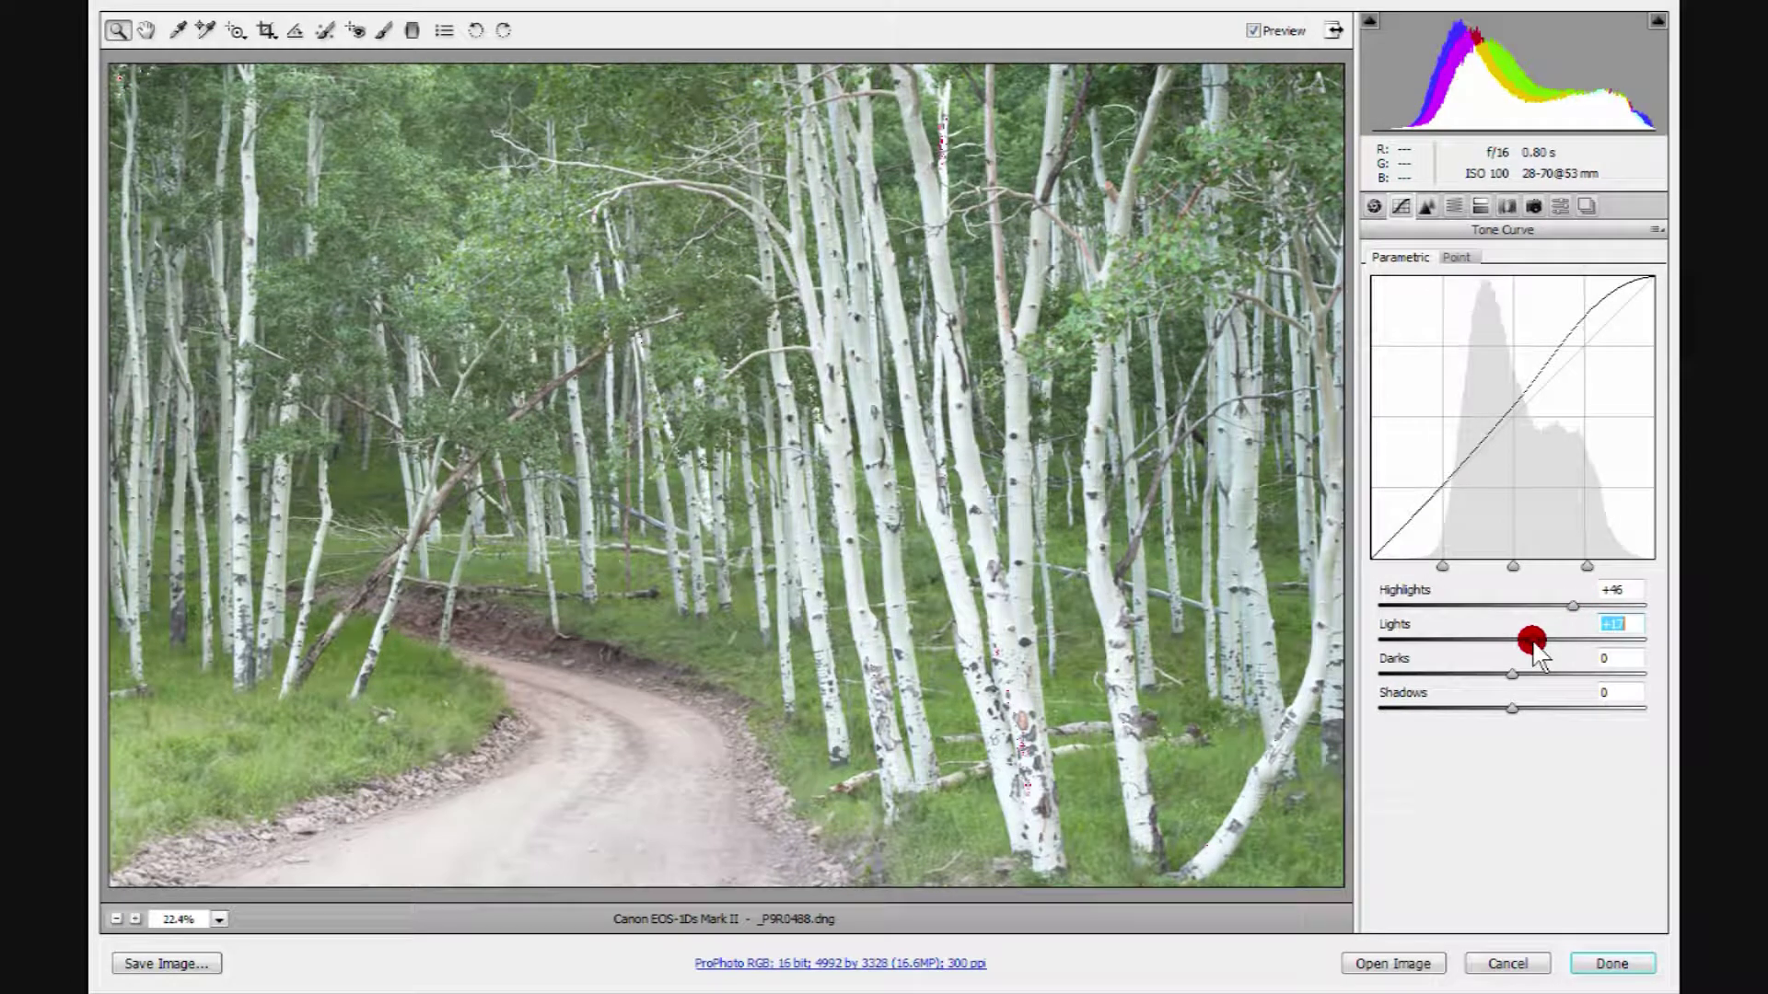
pyautogui.moveTo(1512, 673); pyautogui.dragTo(1445, 711)
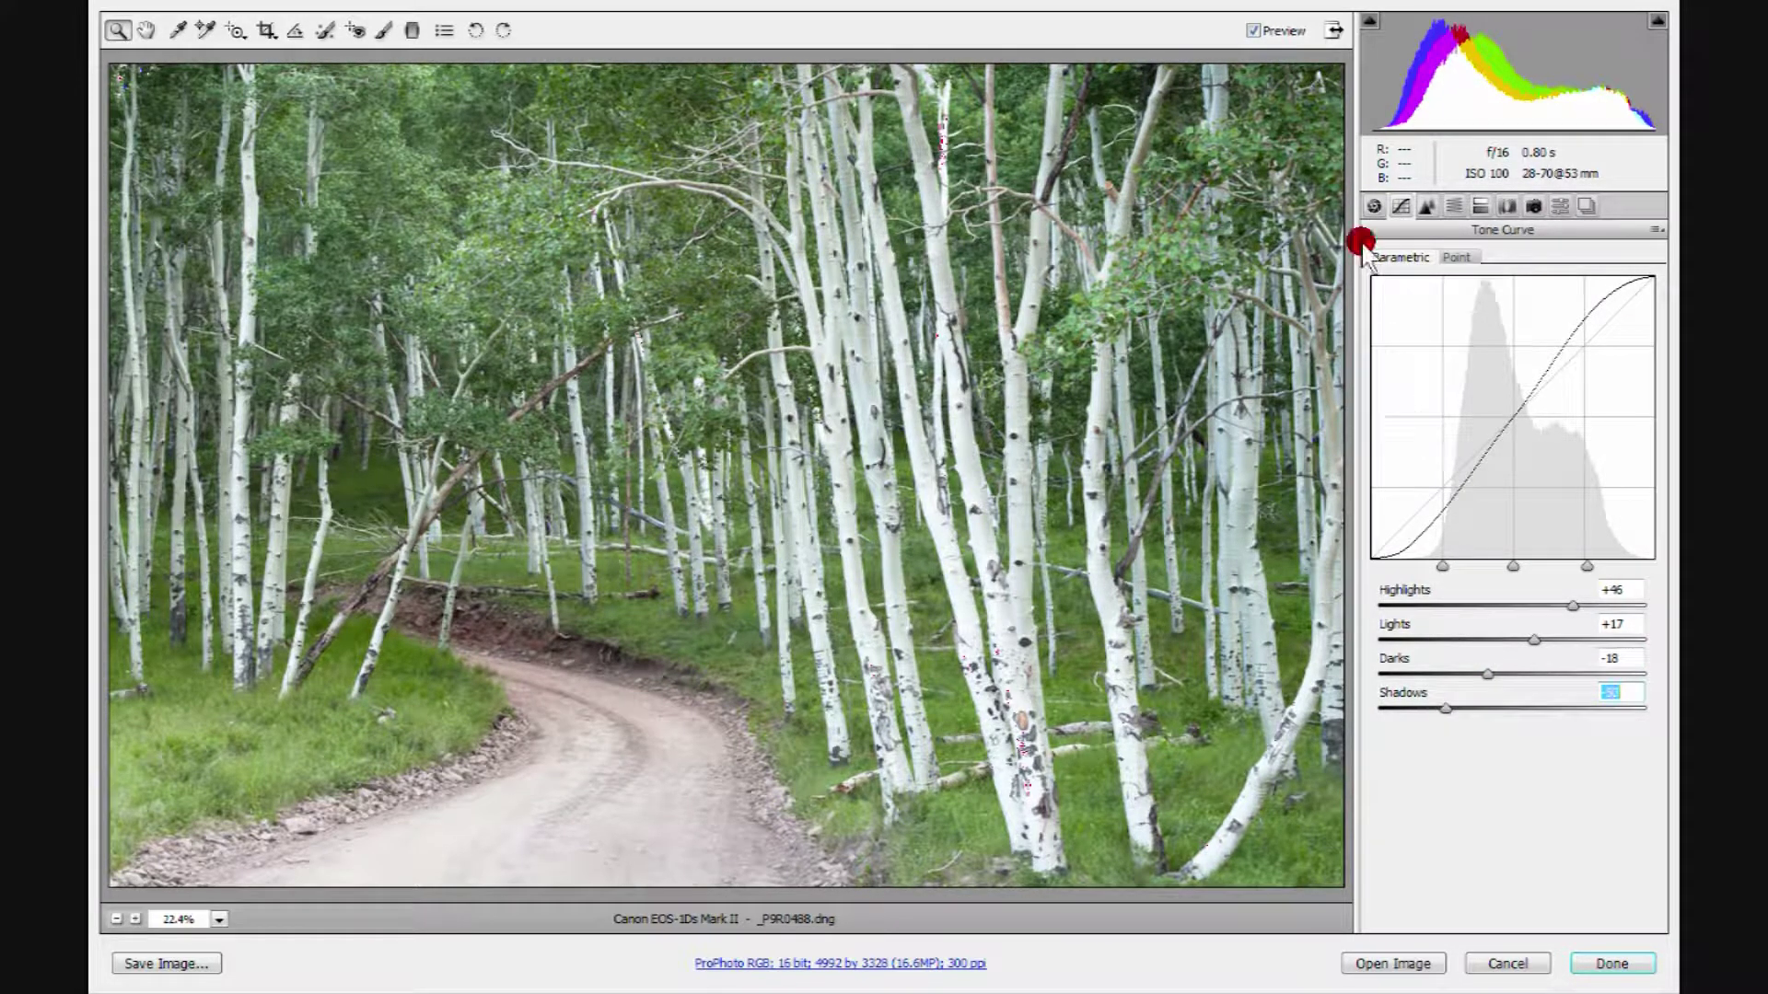
# Compare the photo with and without the tone curve adjustments by toggling the preview.
pyautogui.click(1252, 30)
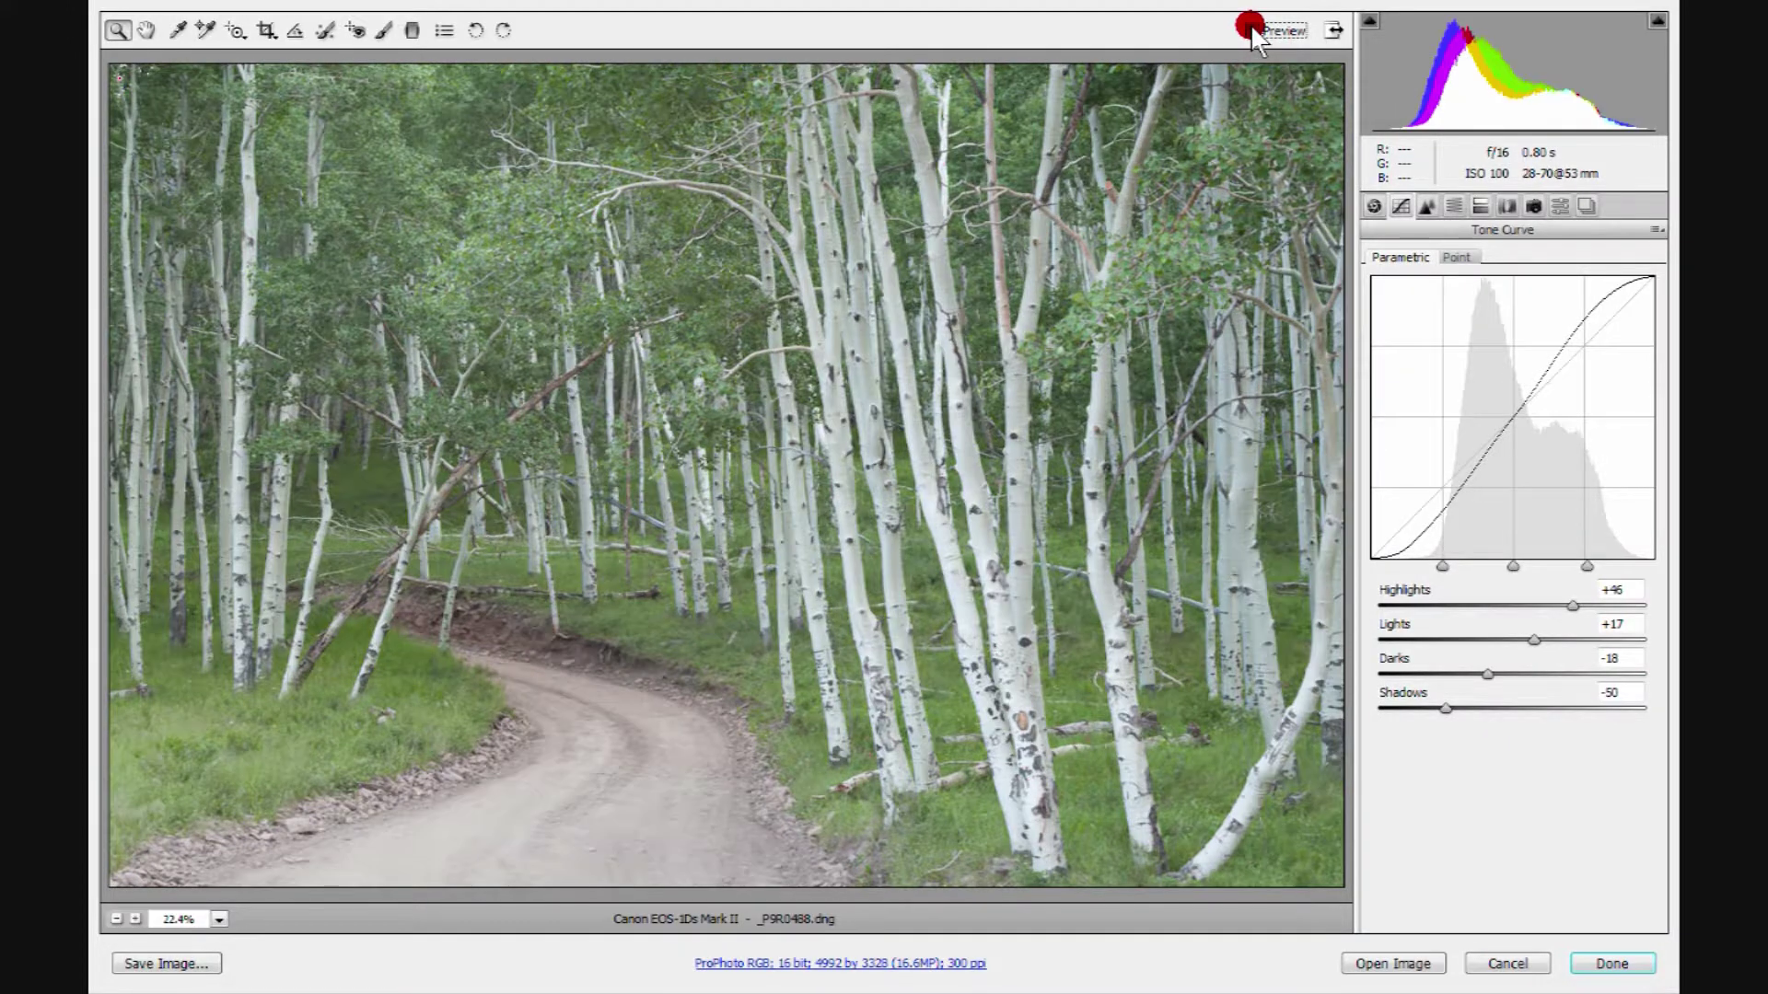
pyautogui.click(1252, 30)
pyautogui.click(1253, 30)
pyautogui.click(1252, 30)
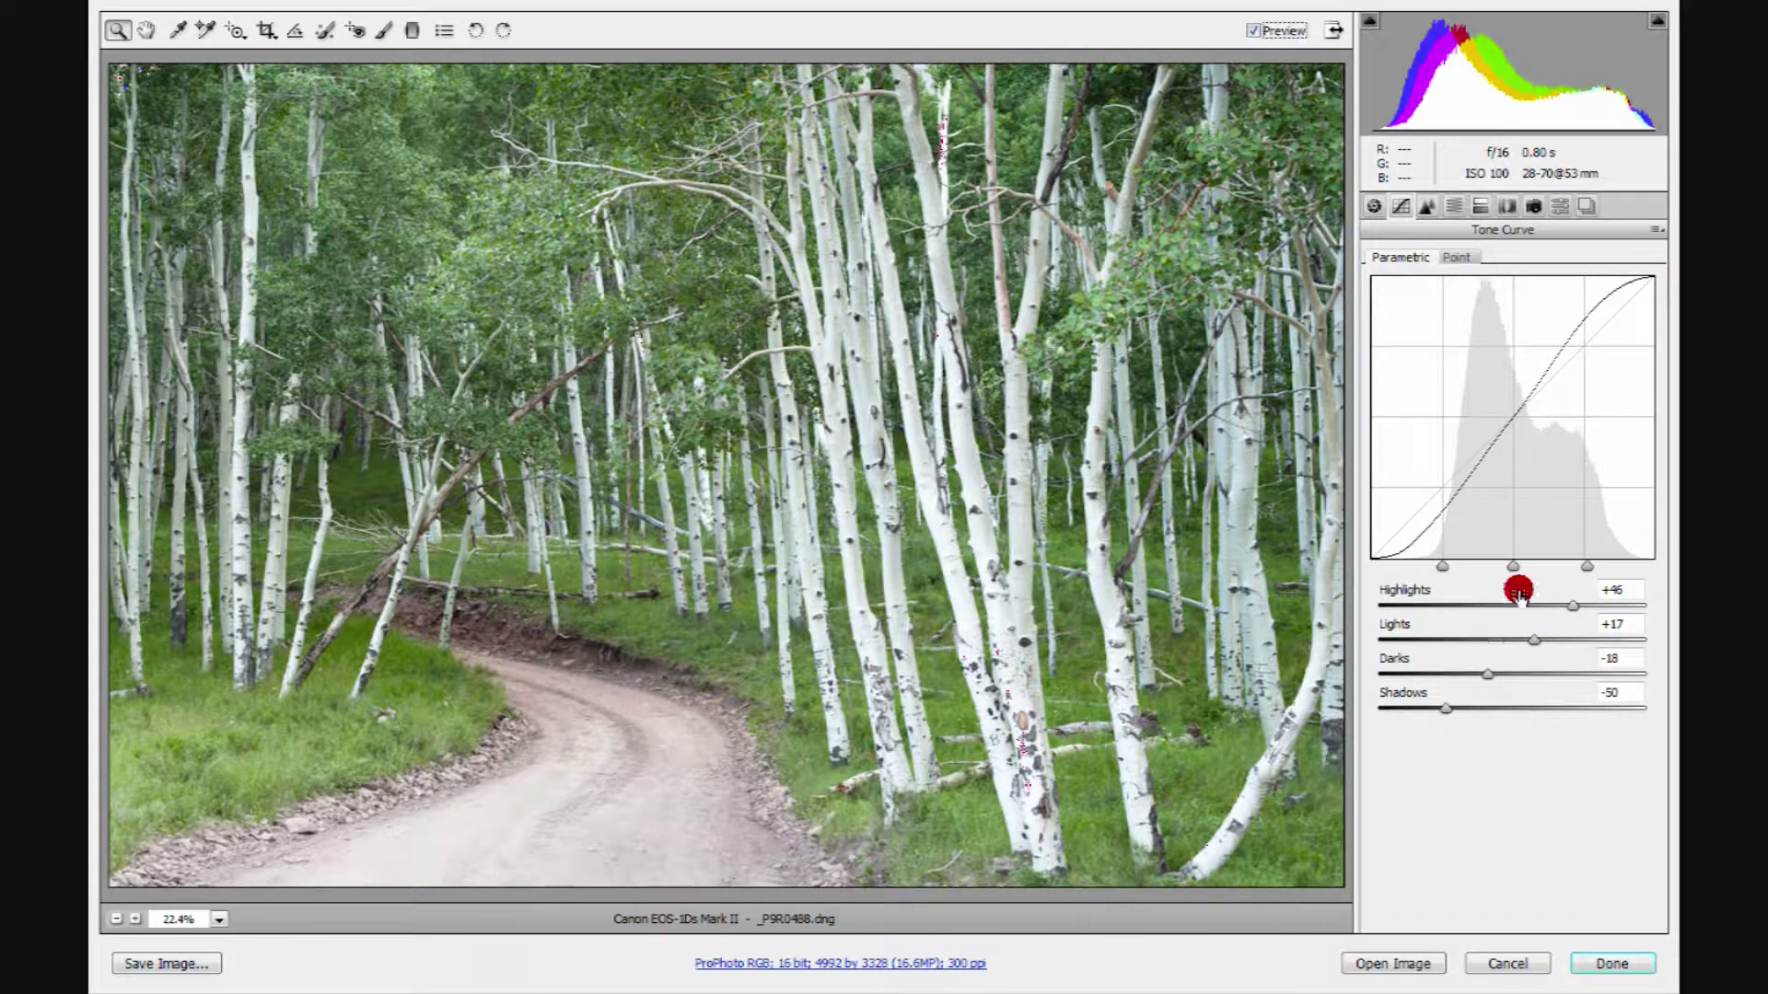
pyautogui.click(1253, 31)
pyautogui.click(1252, 31)
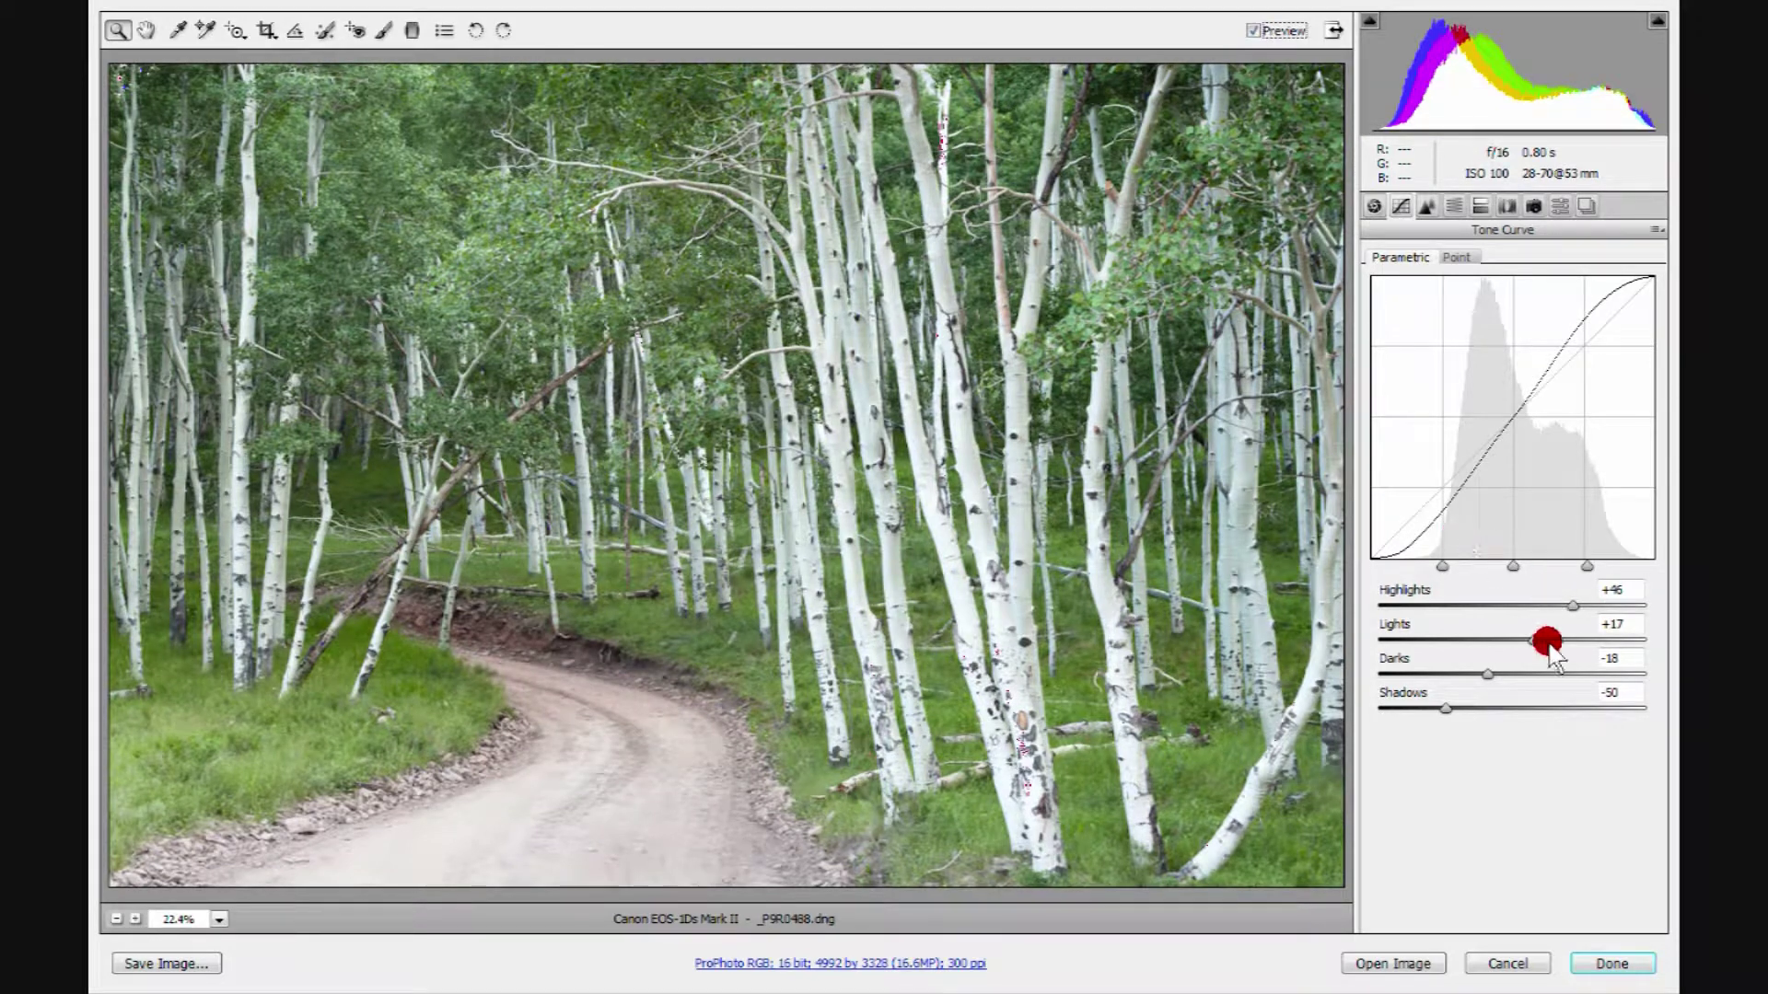
# Shift the parametric curve's midtone and highlight region dividers toward the brighter tones.
pyautogui.moveTo(1575, 565); pyautogui.dragTo(1623, 564)
pyautogui.moveTo(1514, 566); pyautogui.dragTo(1540, 570)
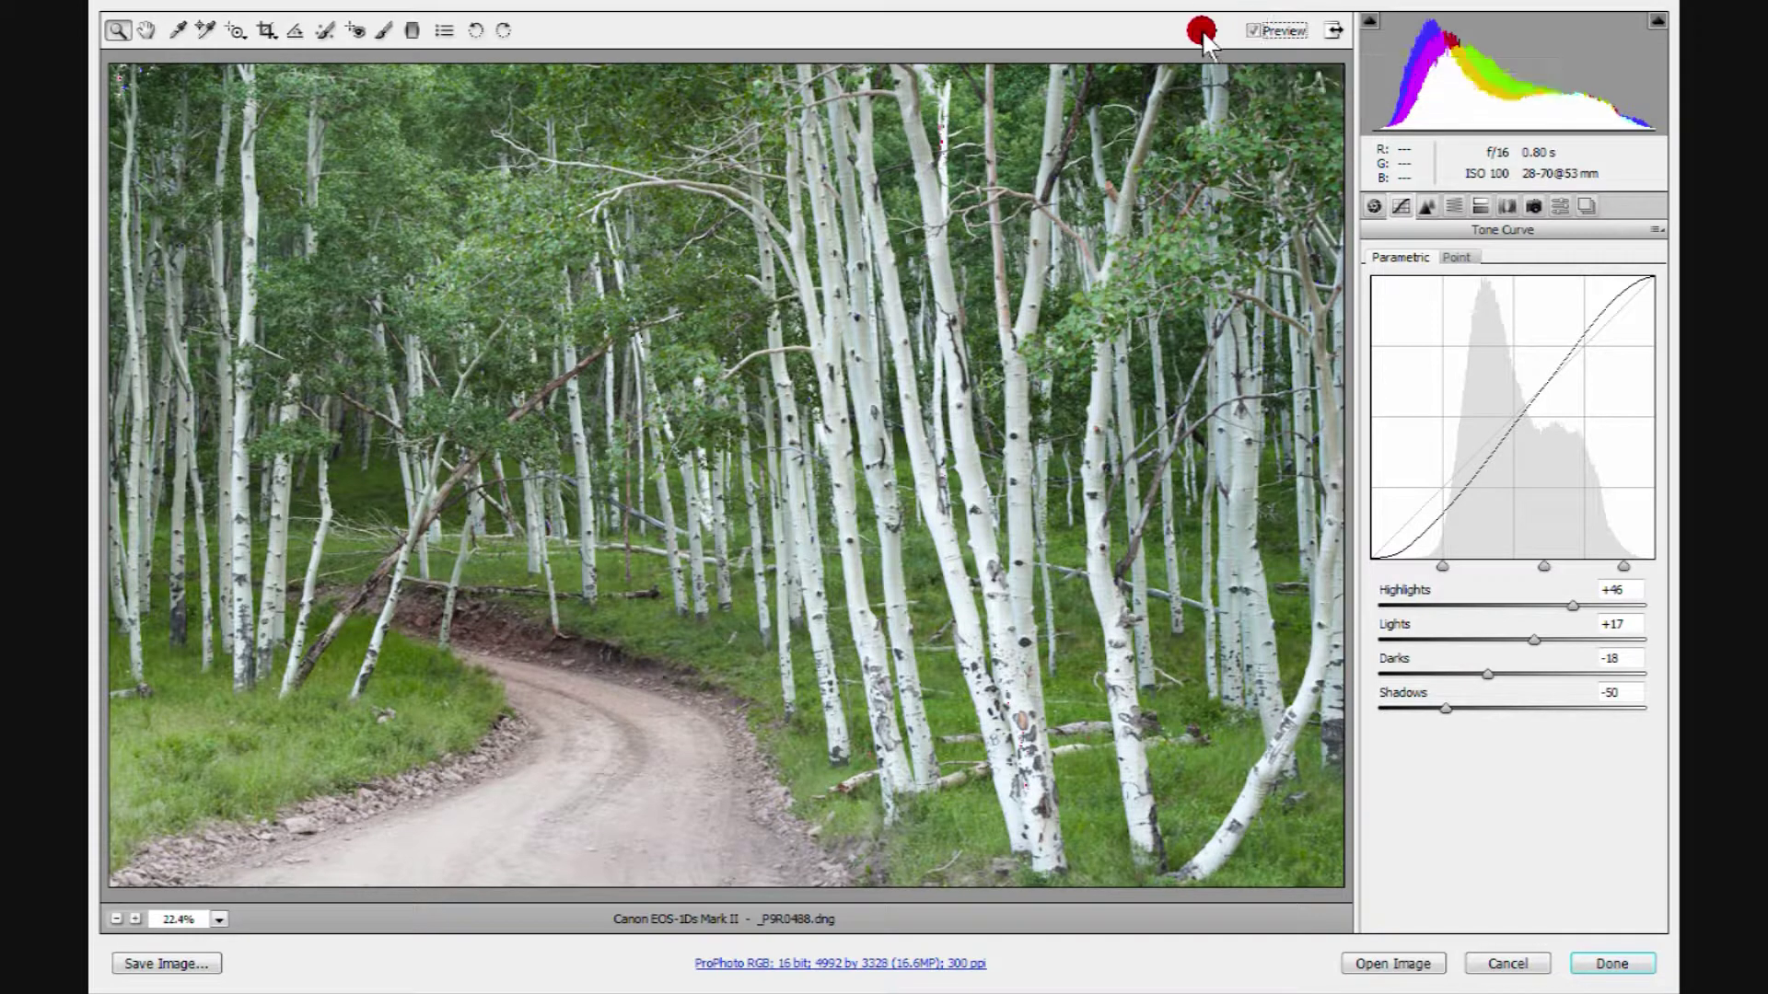
# Open the Detail settings and view the photo at 100% for judging the sharpening.
pyautogui.click(1426, 207)
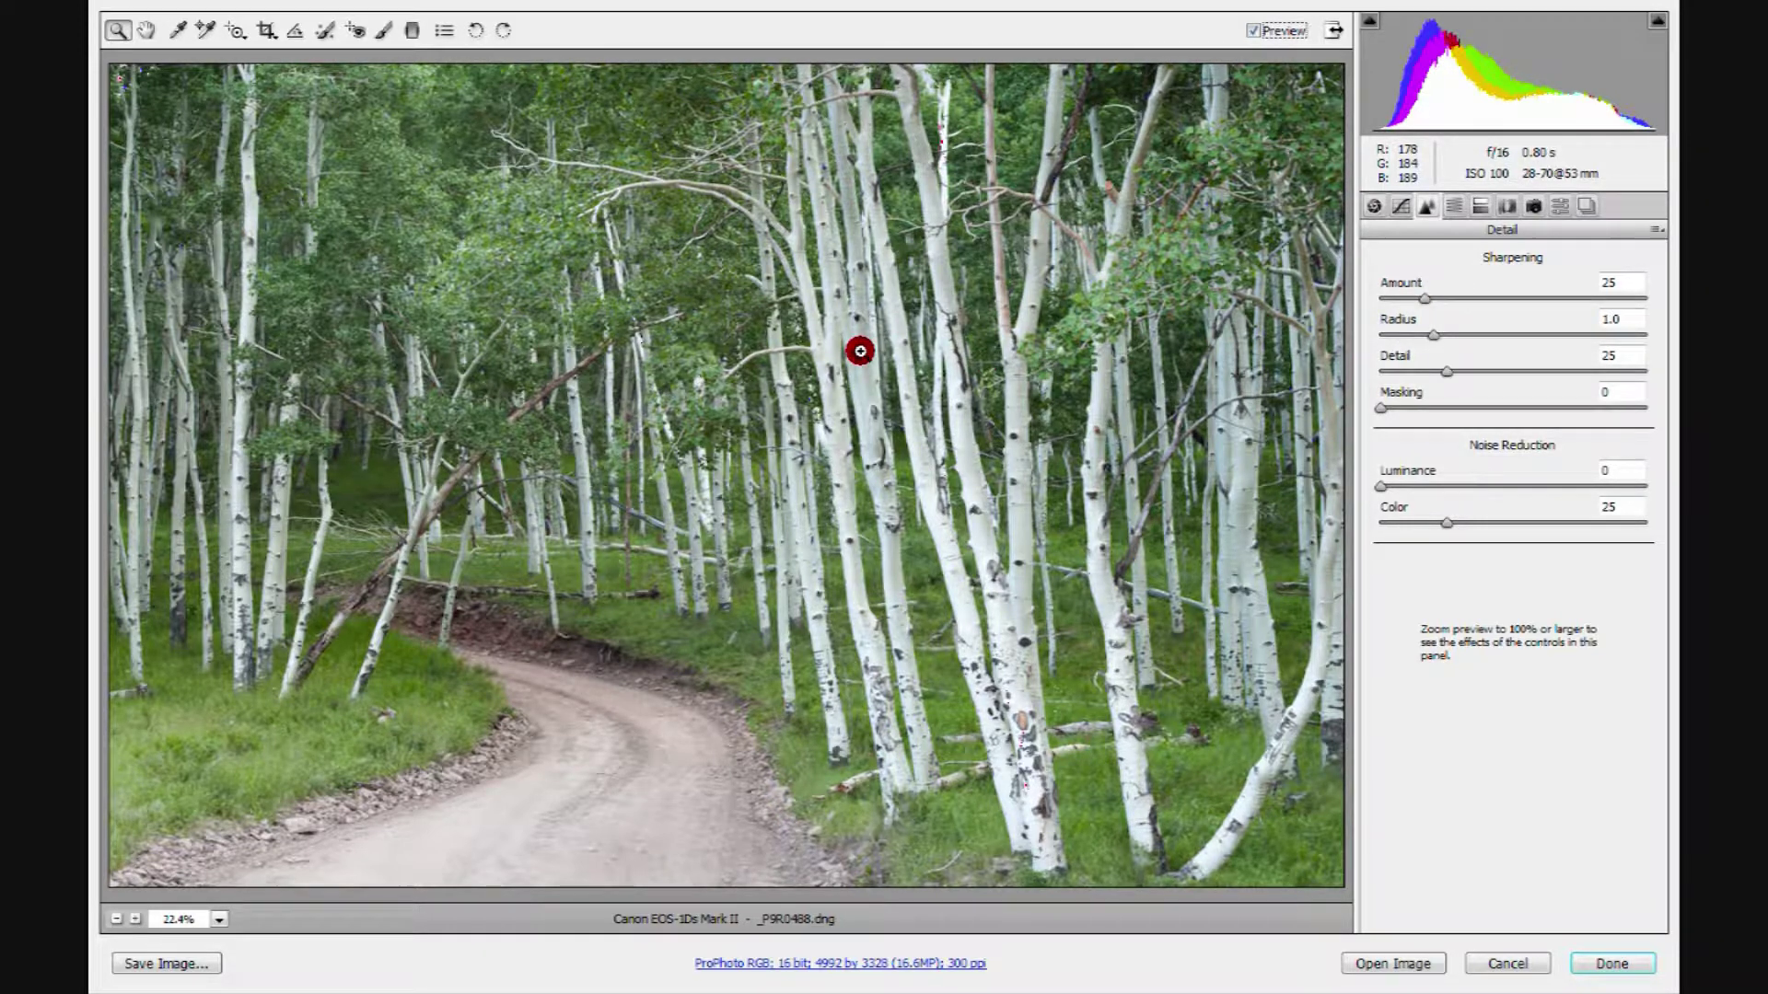
pyautogui.rightClick(738, 388)
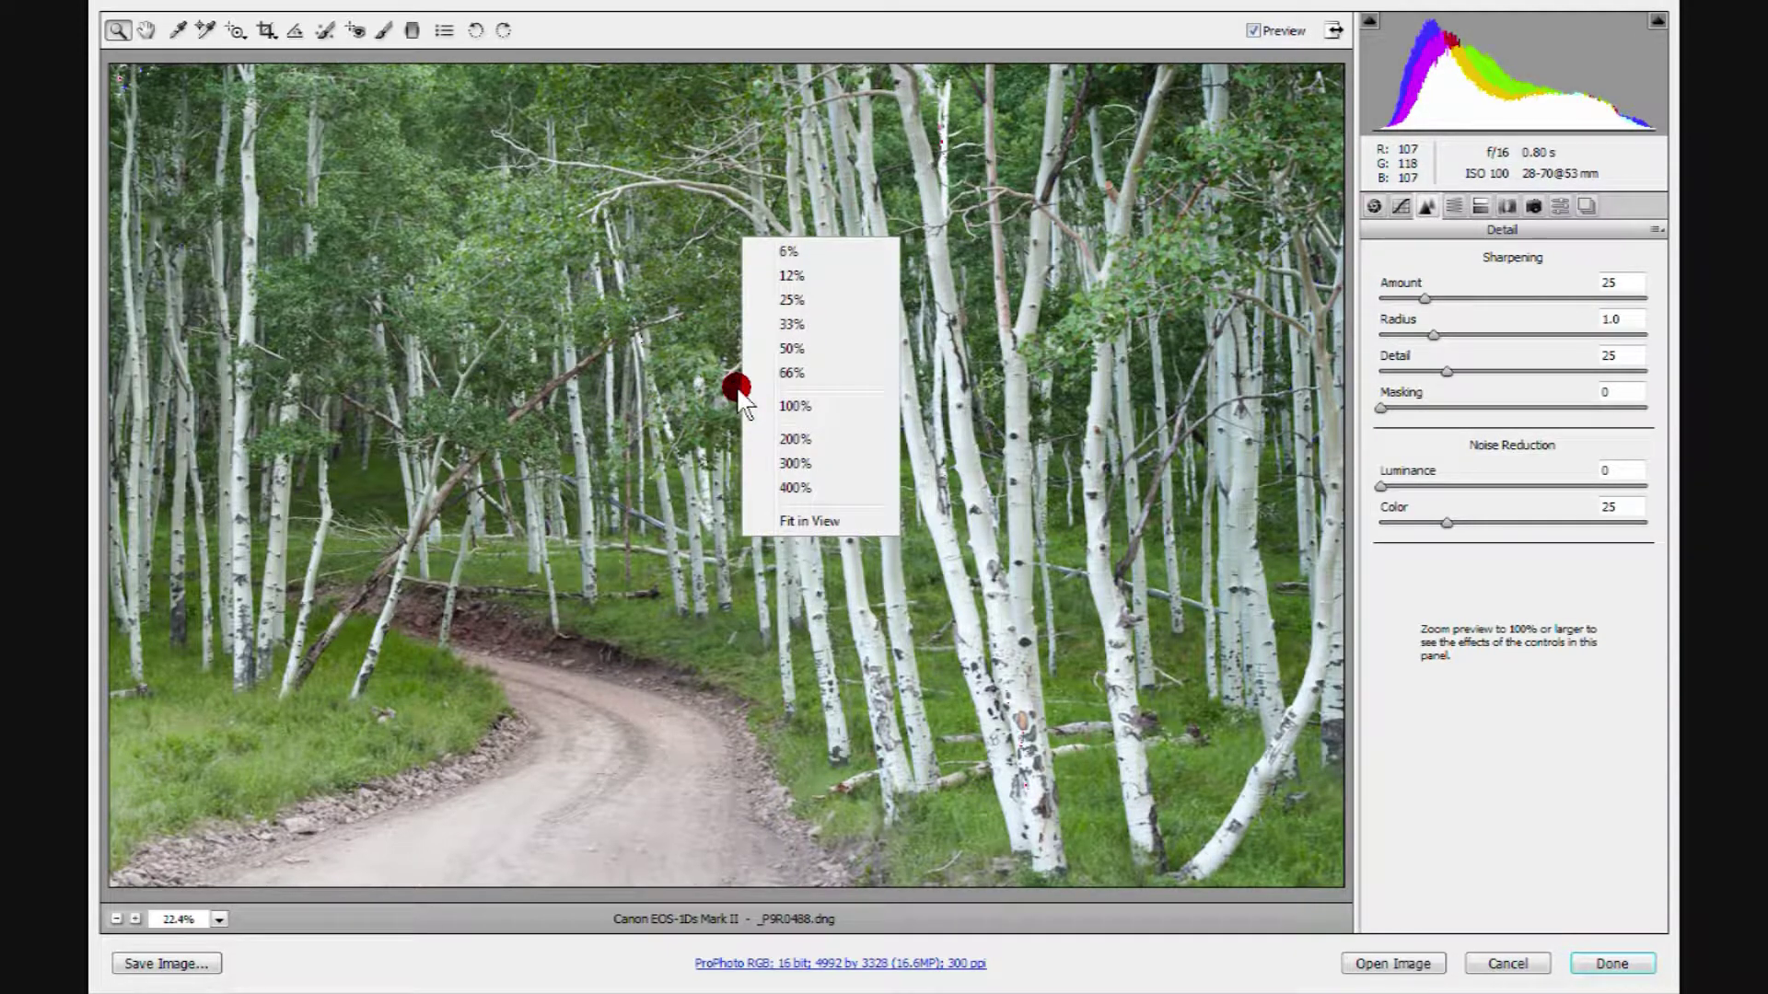
pyautogui.click(789, 405)
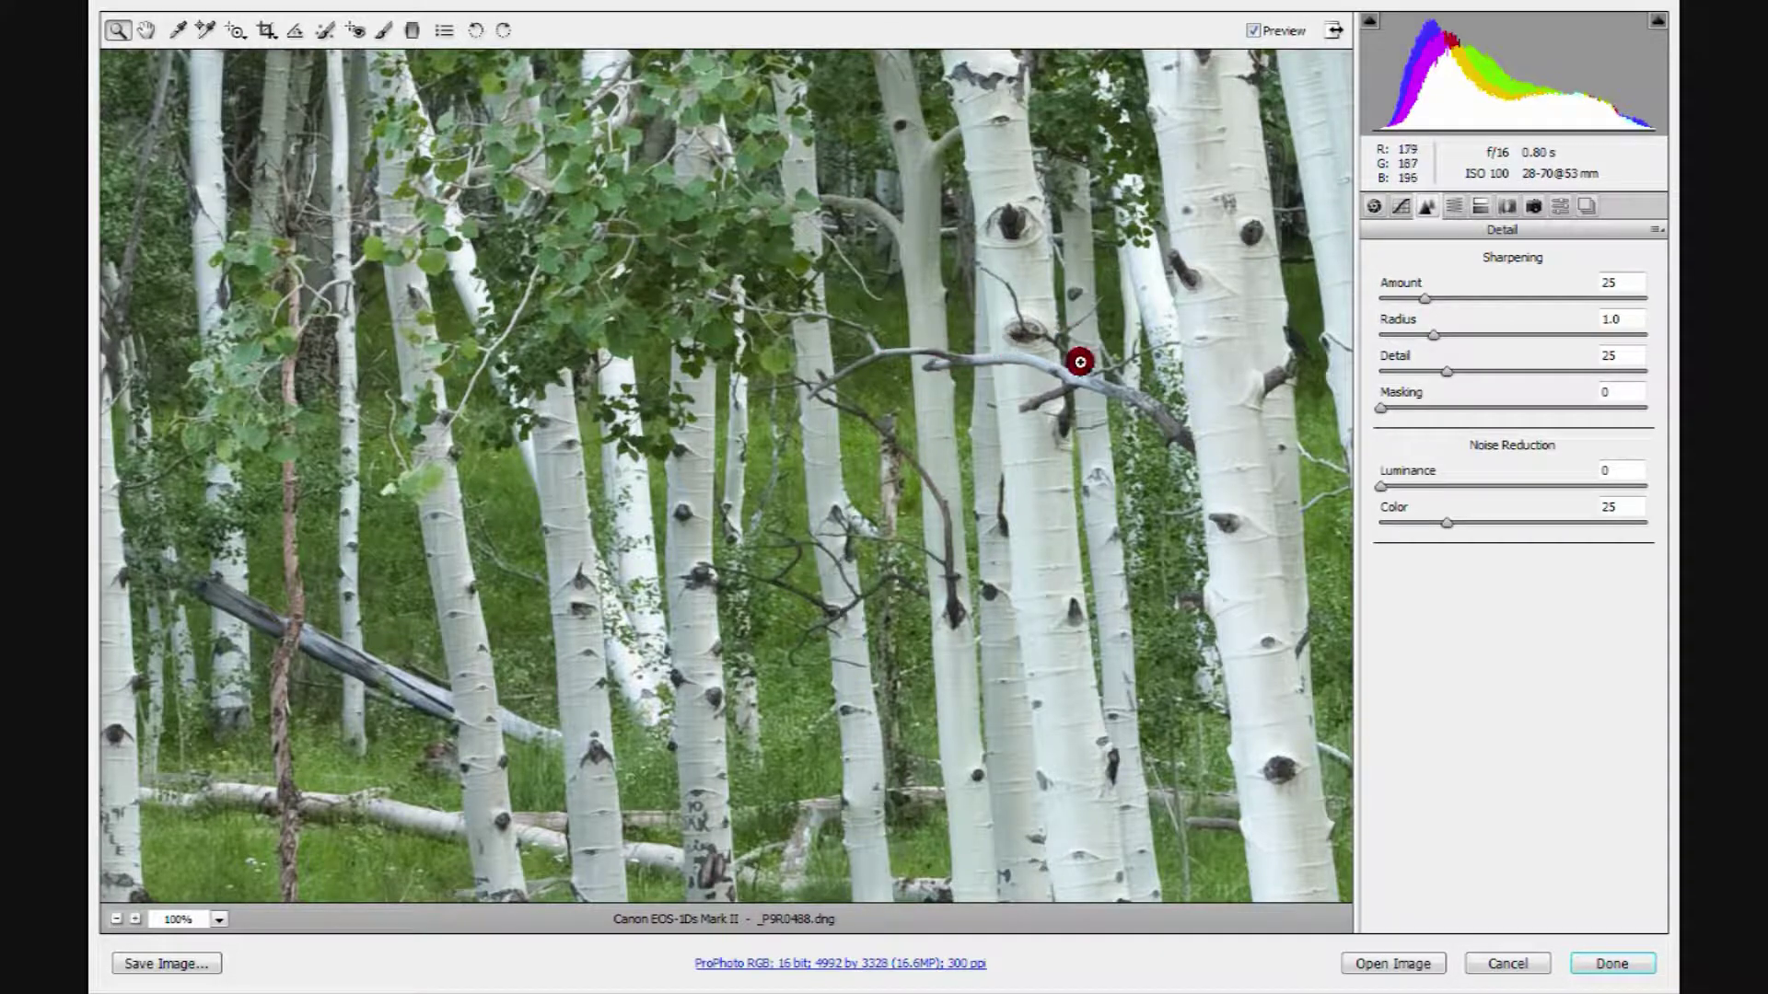
# Try a sharpening Amount of 150 while checking the photo in the grayscale preview.
pyautogui.press('alt')
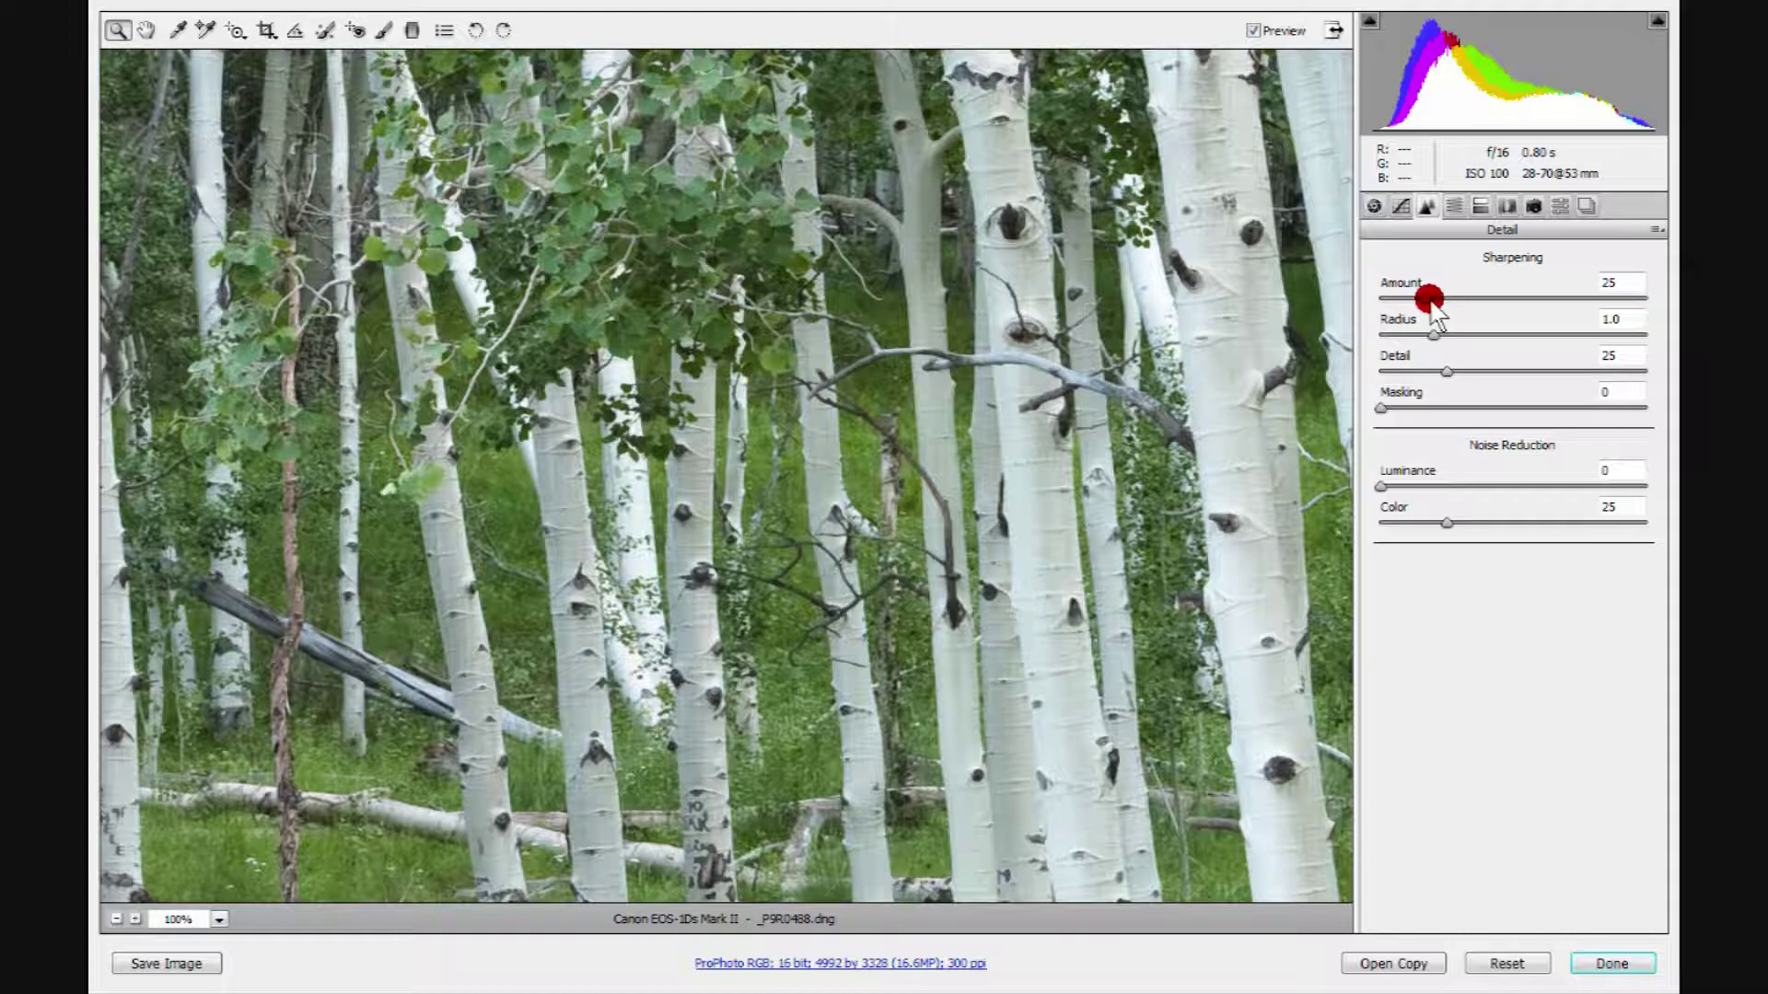
pyautogui.keyDown('alt'); pyautogui.click(1429, 297); pyautogui.keyUp('alt')
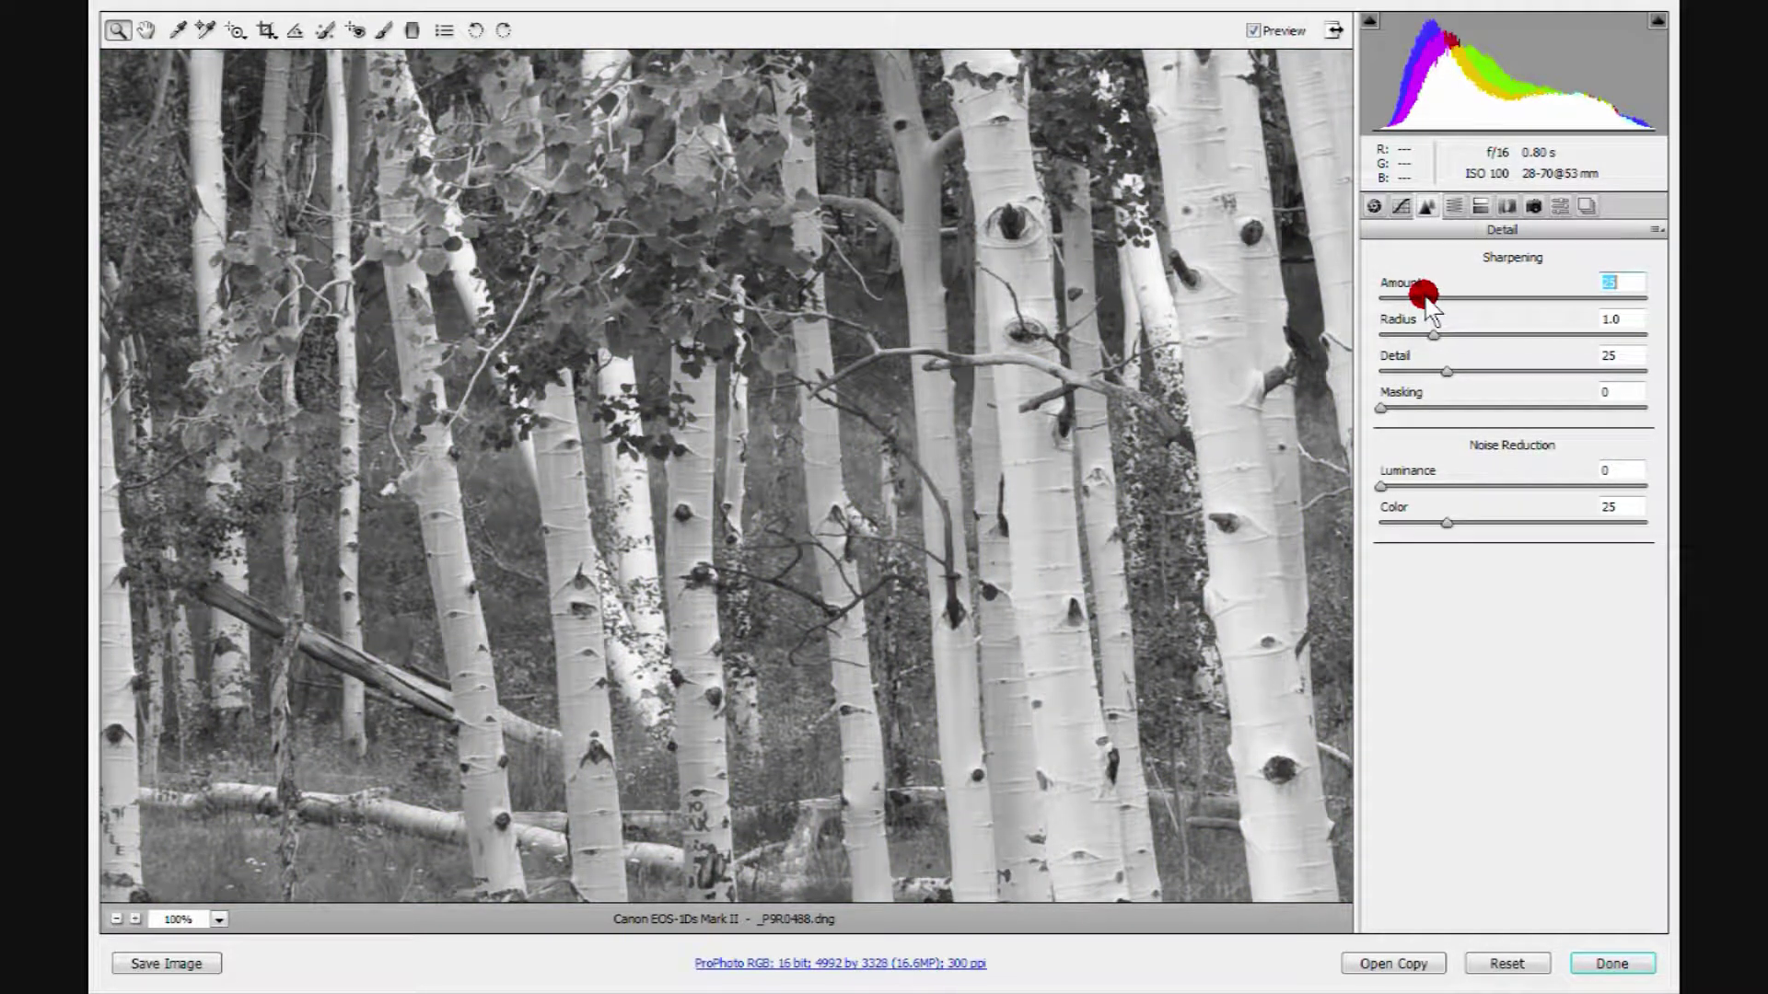
pyautogui.moveTo(1425, 299); pyautogui.dragTo(1671, 322)
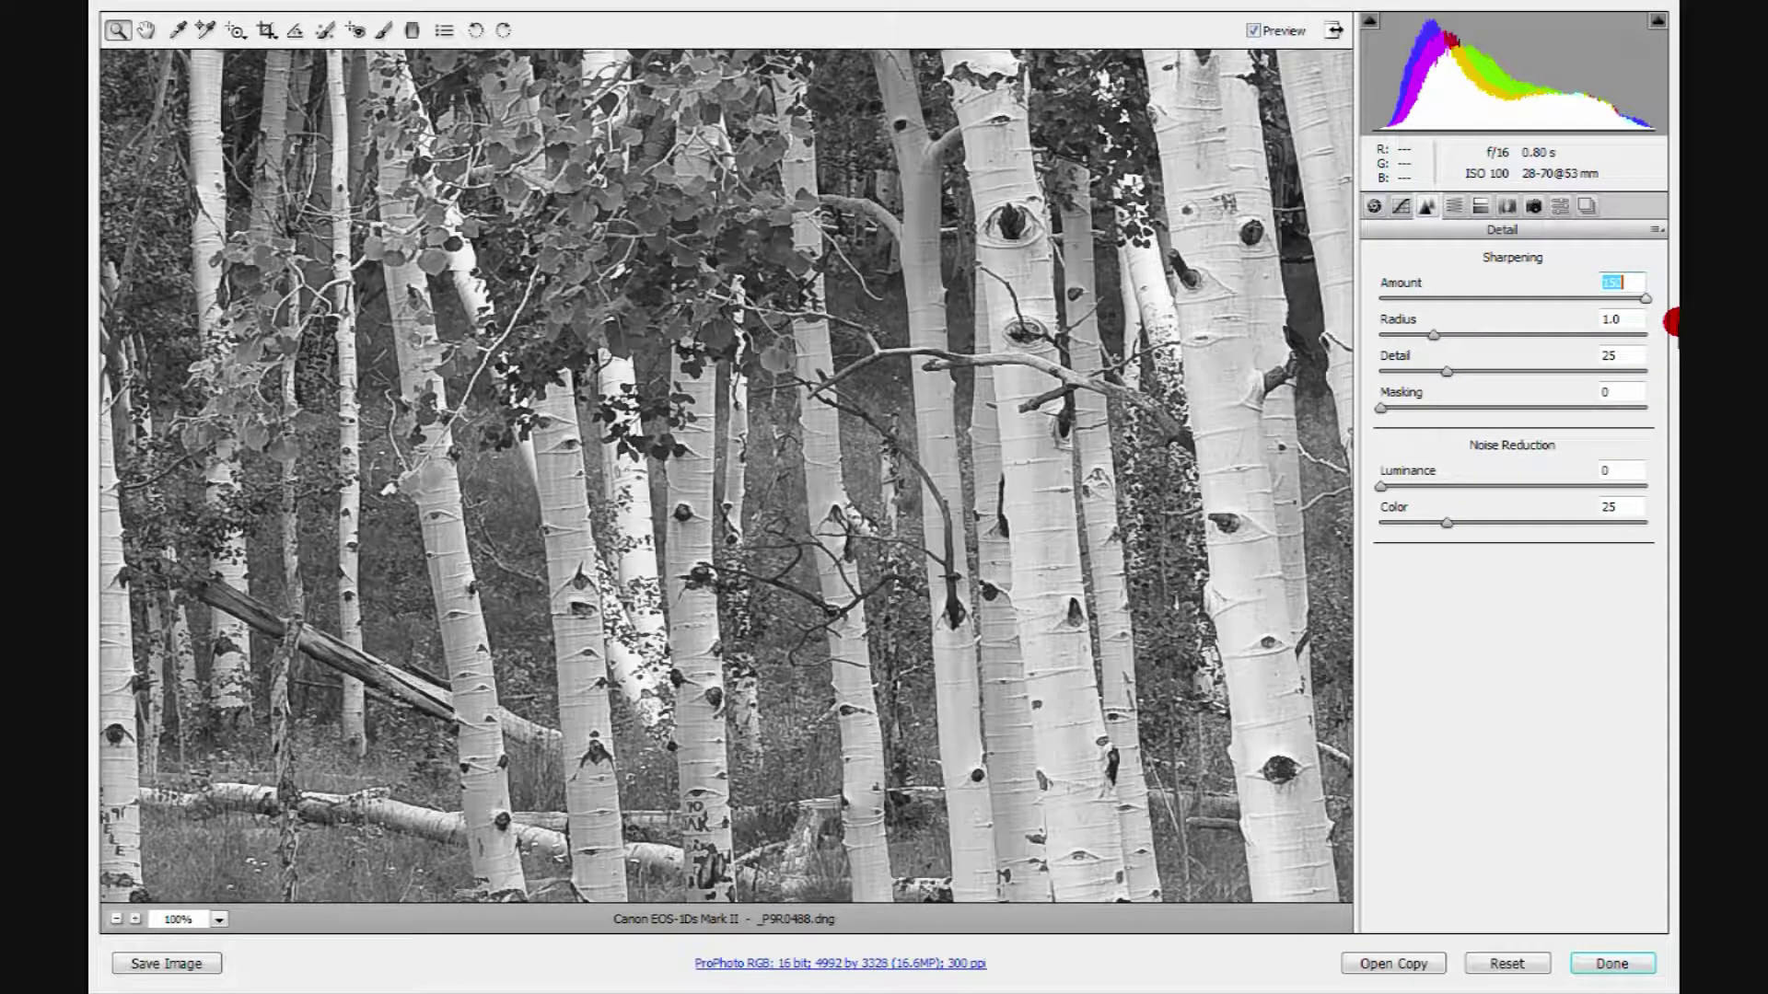
pyautogui.moveTo(1671, 322)
pyautogui.mouseDown()
pyautogui.moveTo(1371, 313)
pyautogui.moveTo(1673, 318)
pyautogui.mouseUp()
pyautogui.moveTo(1671, 313); pyautogui.dragTo(1671, 314)
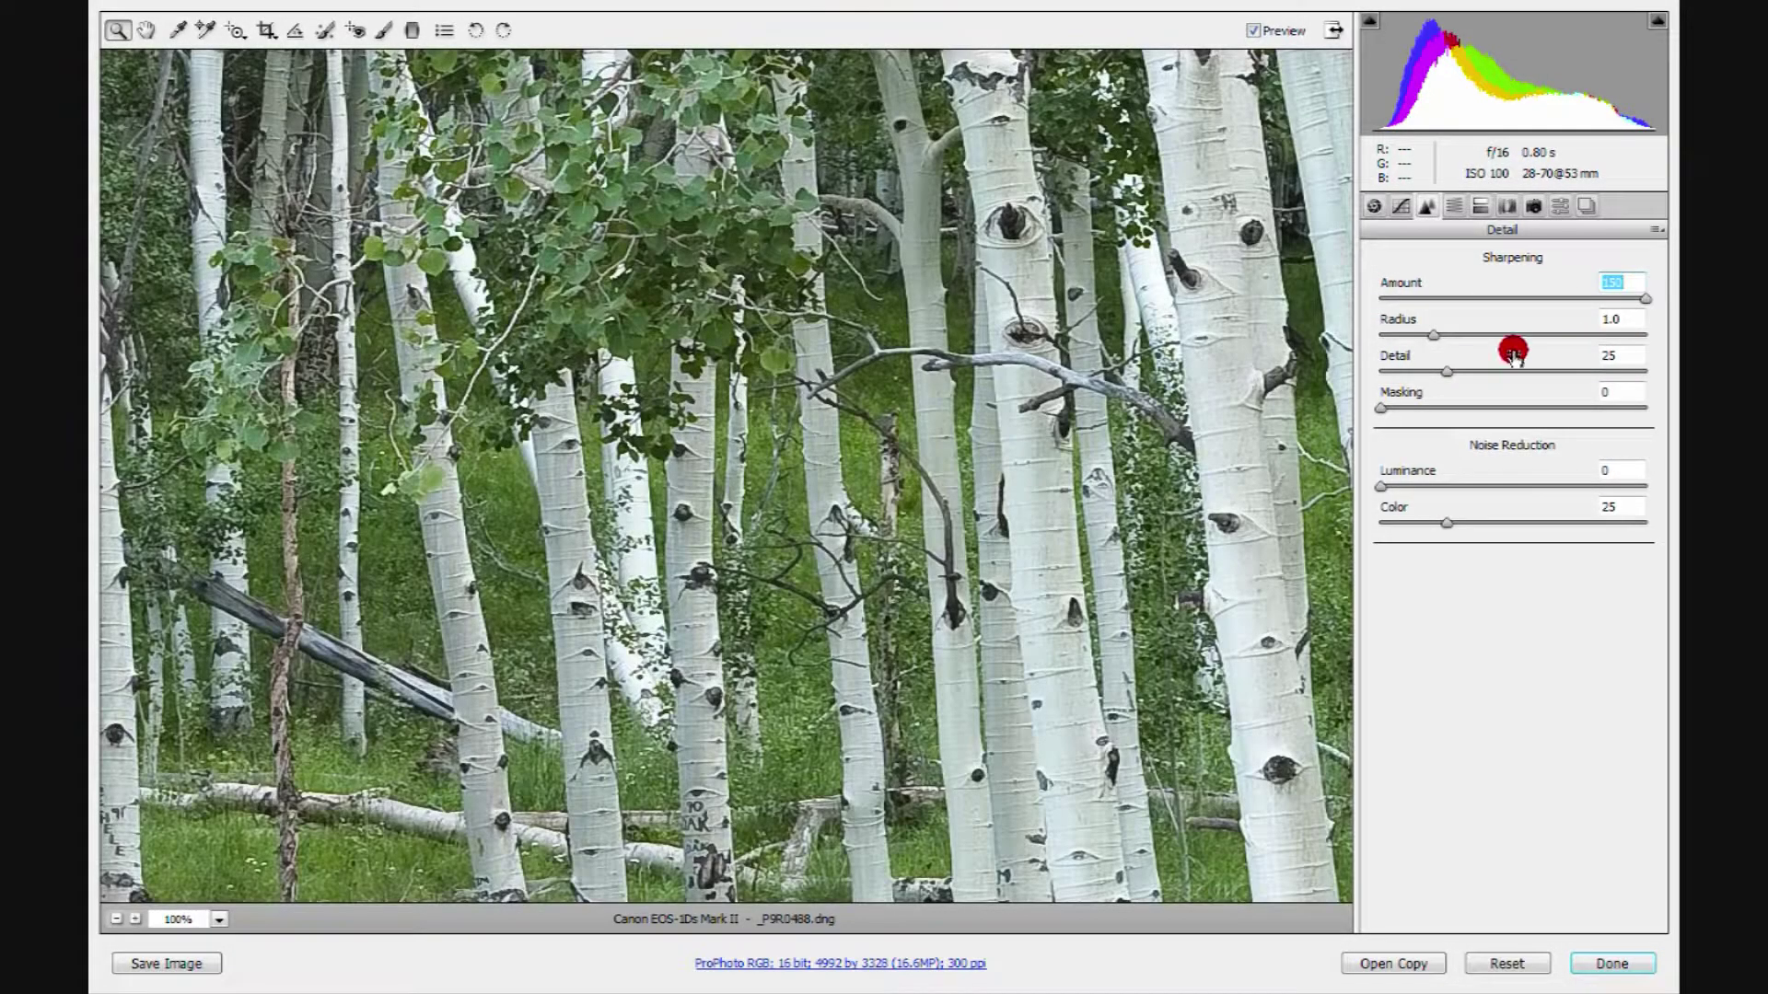
# Try a sharpening Radius of 0.5 and Detail of 100 using their effect previews.
pyautogui.keyDown('alt'); pyautogui.click(1431, 333); pyautogui.keyUp('alt')
pyautogui.moveTo(1432, 333); pyautogui.dragTo(1349, 350)
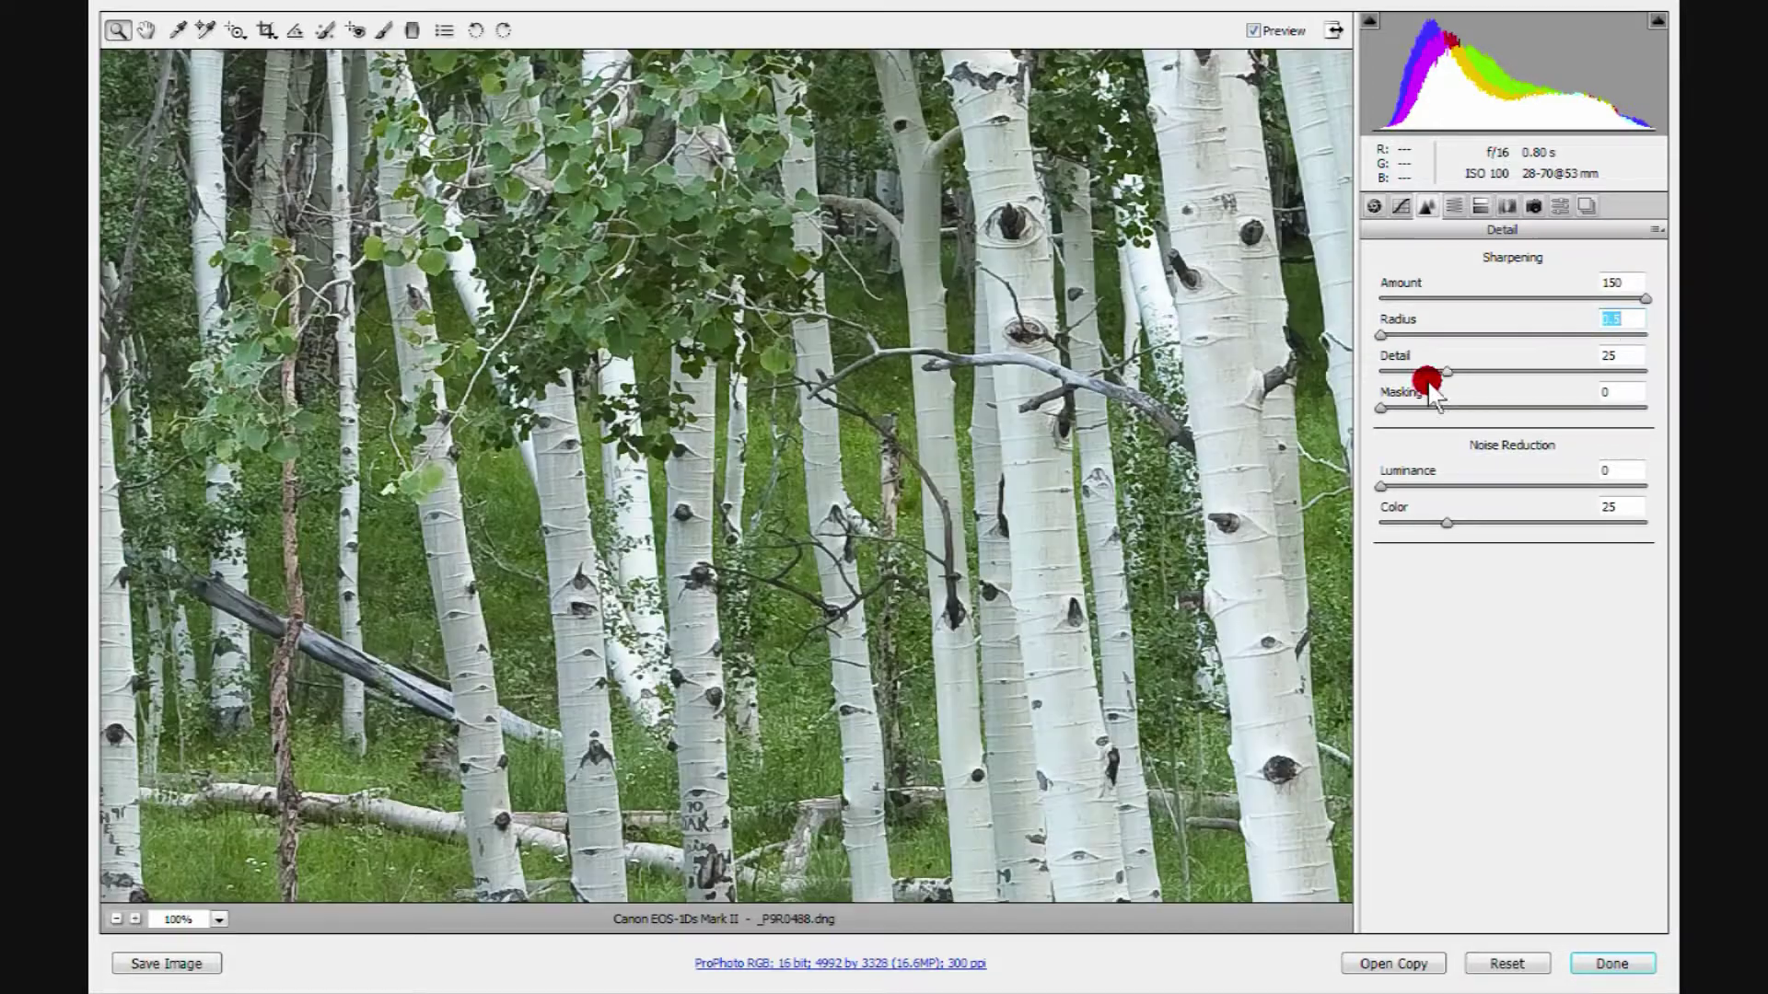
pyautogui.keyDown('alt'); pyautogui.click(1444, 368); pyautogui.keyUp('alt')
pyautogui.moveTo(1444, 368); pyautogui.dragTo(1657, 367)
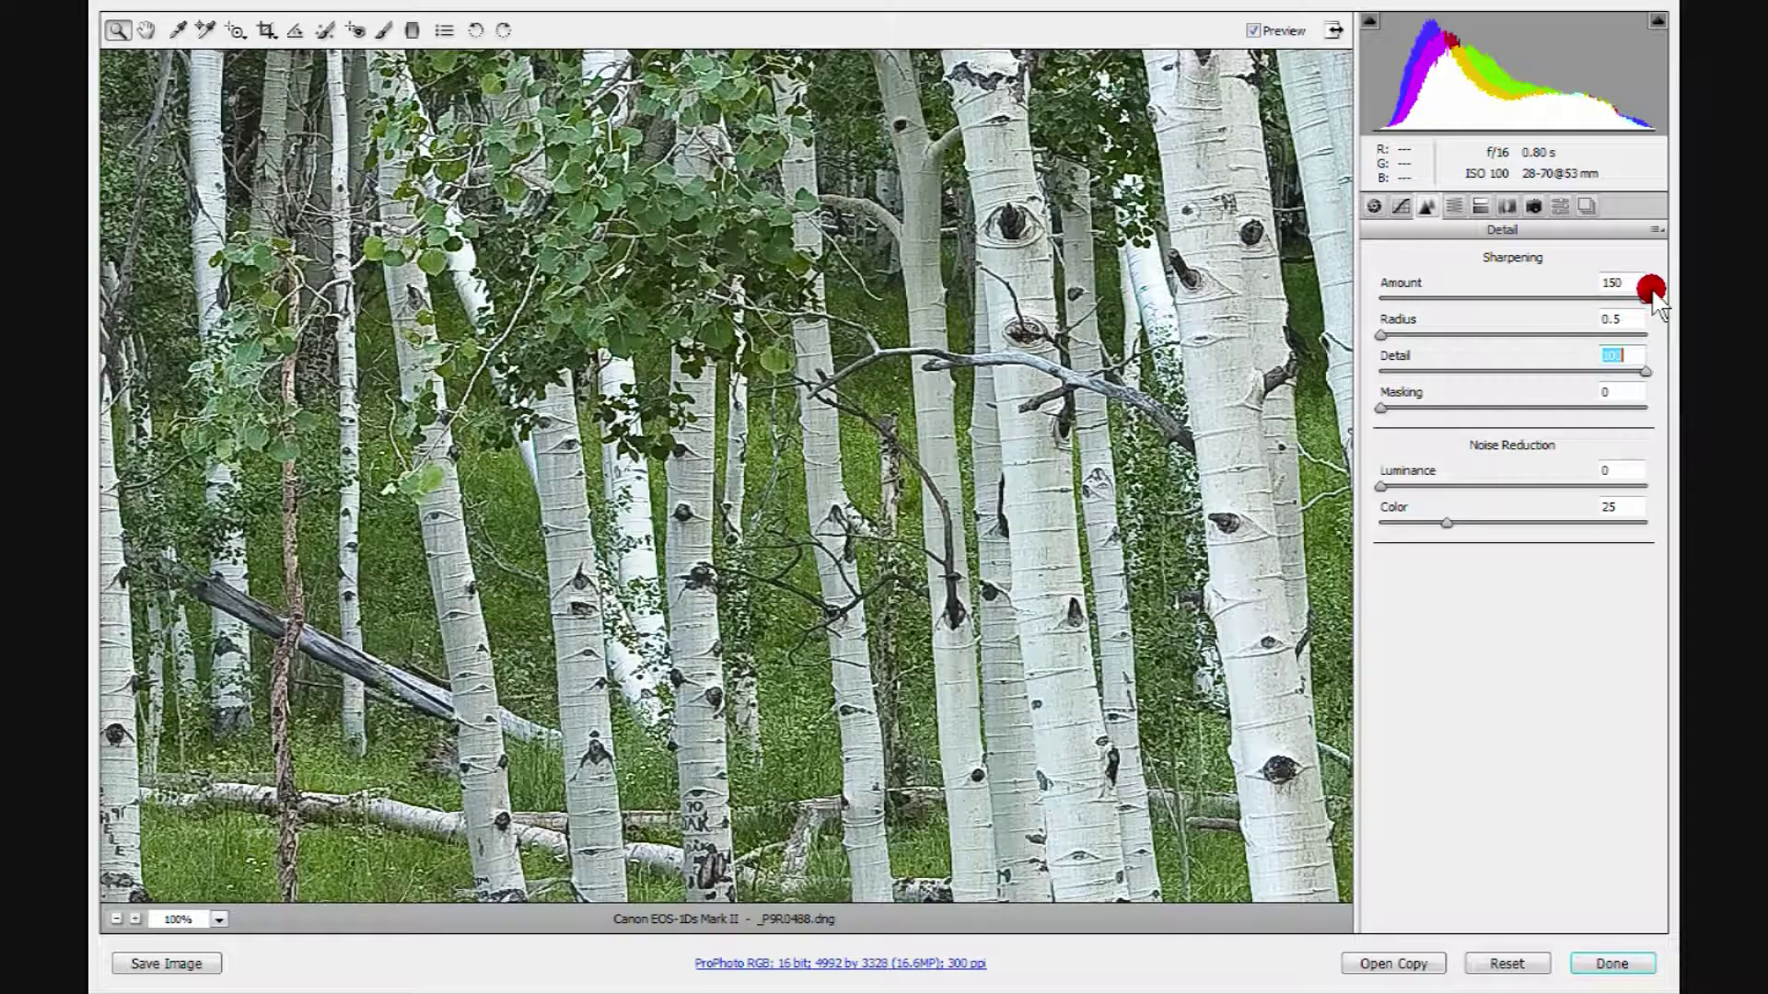
# Try a sharpening Masking of 70 and compare the black-and-white mask preview with the photo.
pyautogui.keyDown('alt'); pyautogui.click(1380, 406); pyautogui.keyUp('alt')
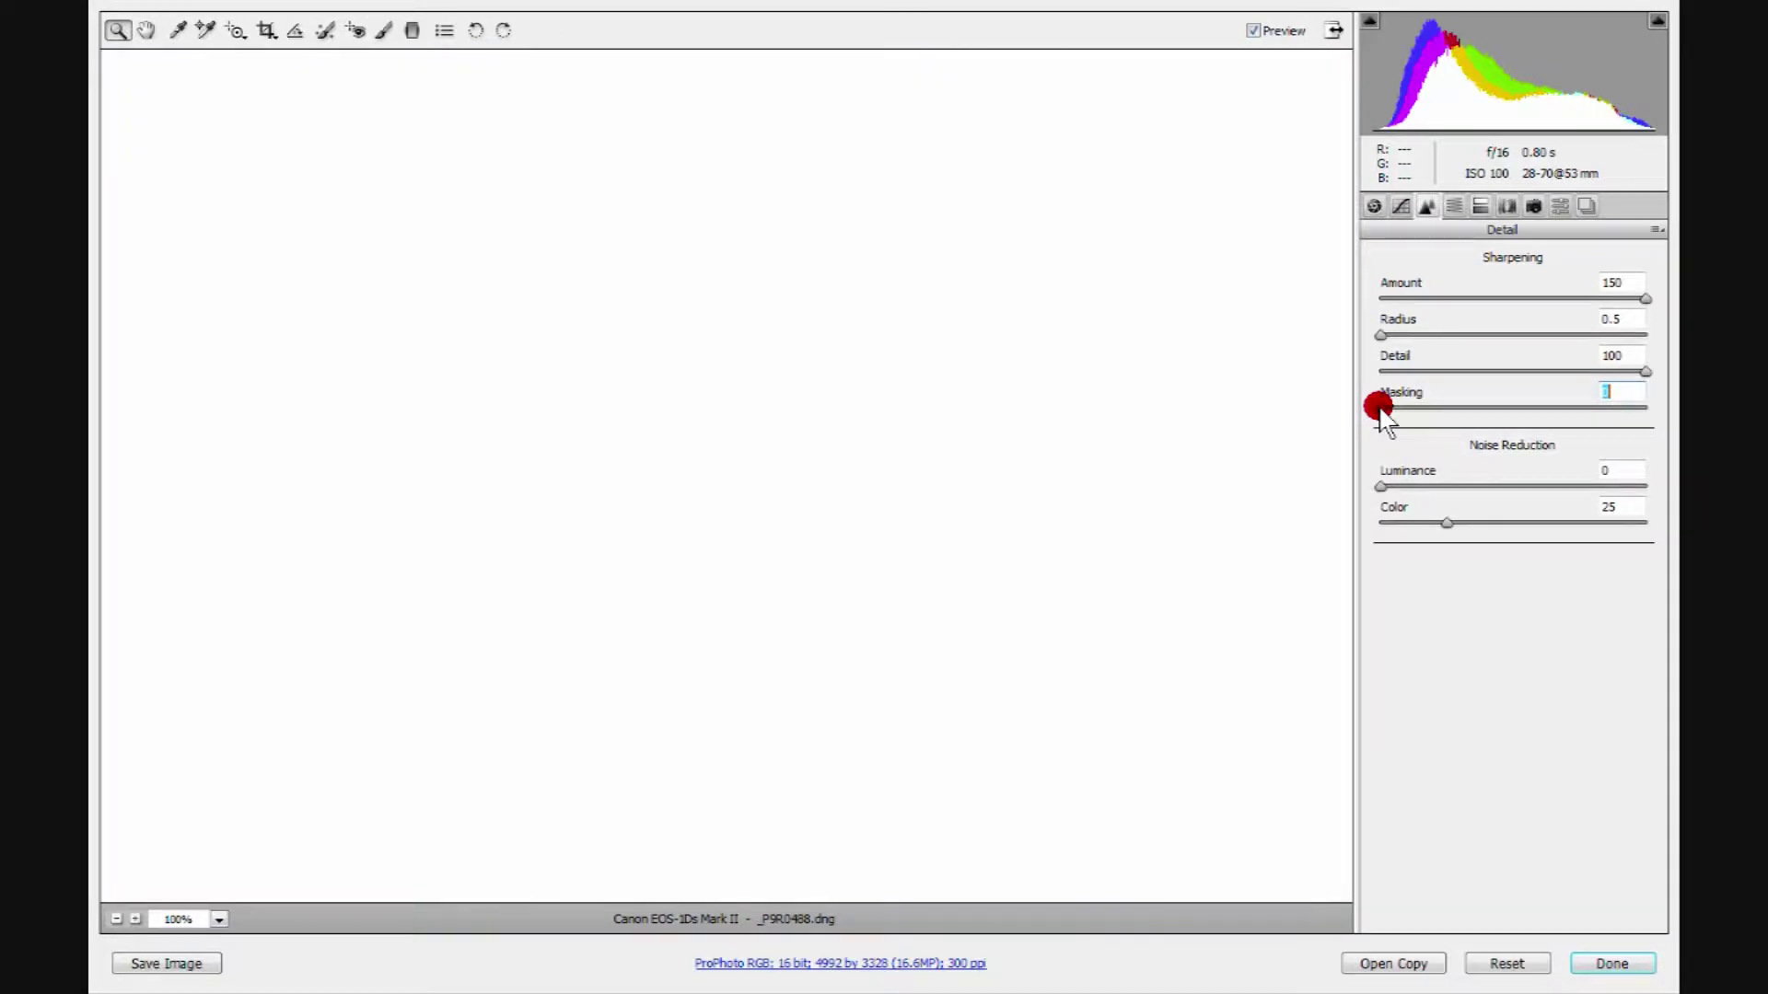
pyautogui.moveTo(1380, 408); pyautogui.dragTo(1425, 413)
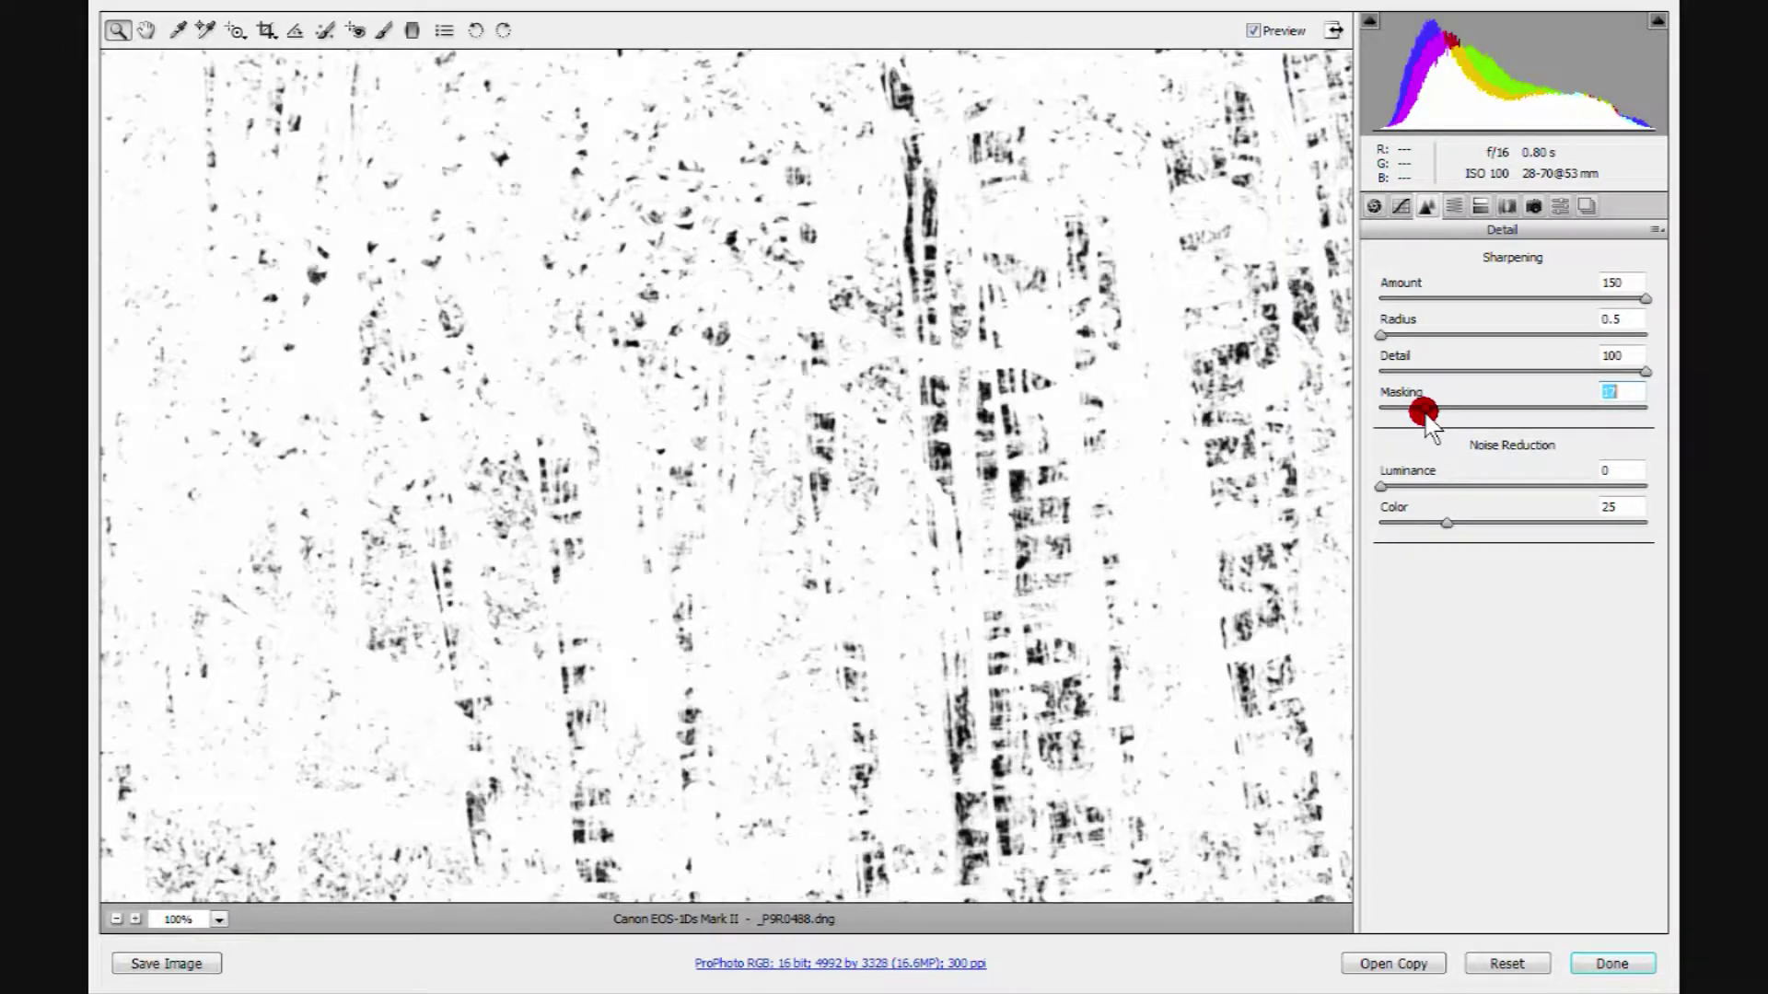
pyautogui.moveTo(1424, 413); pyautogui.dragTo(1565, 414)
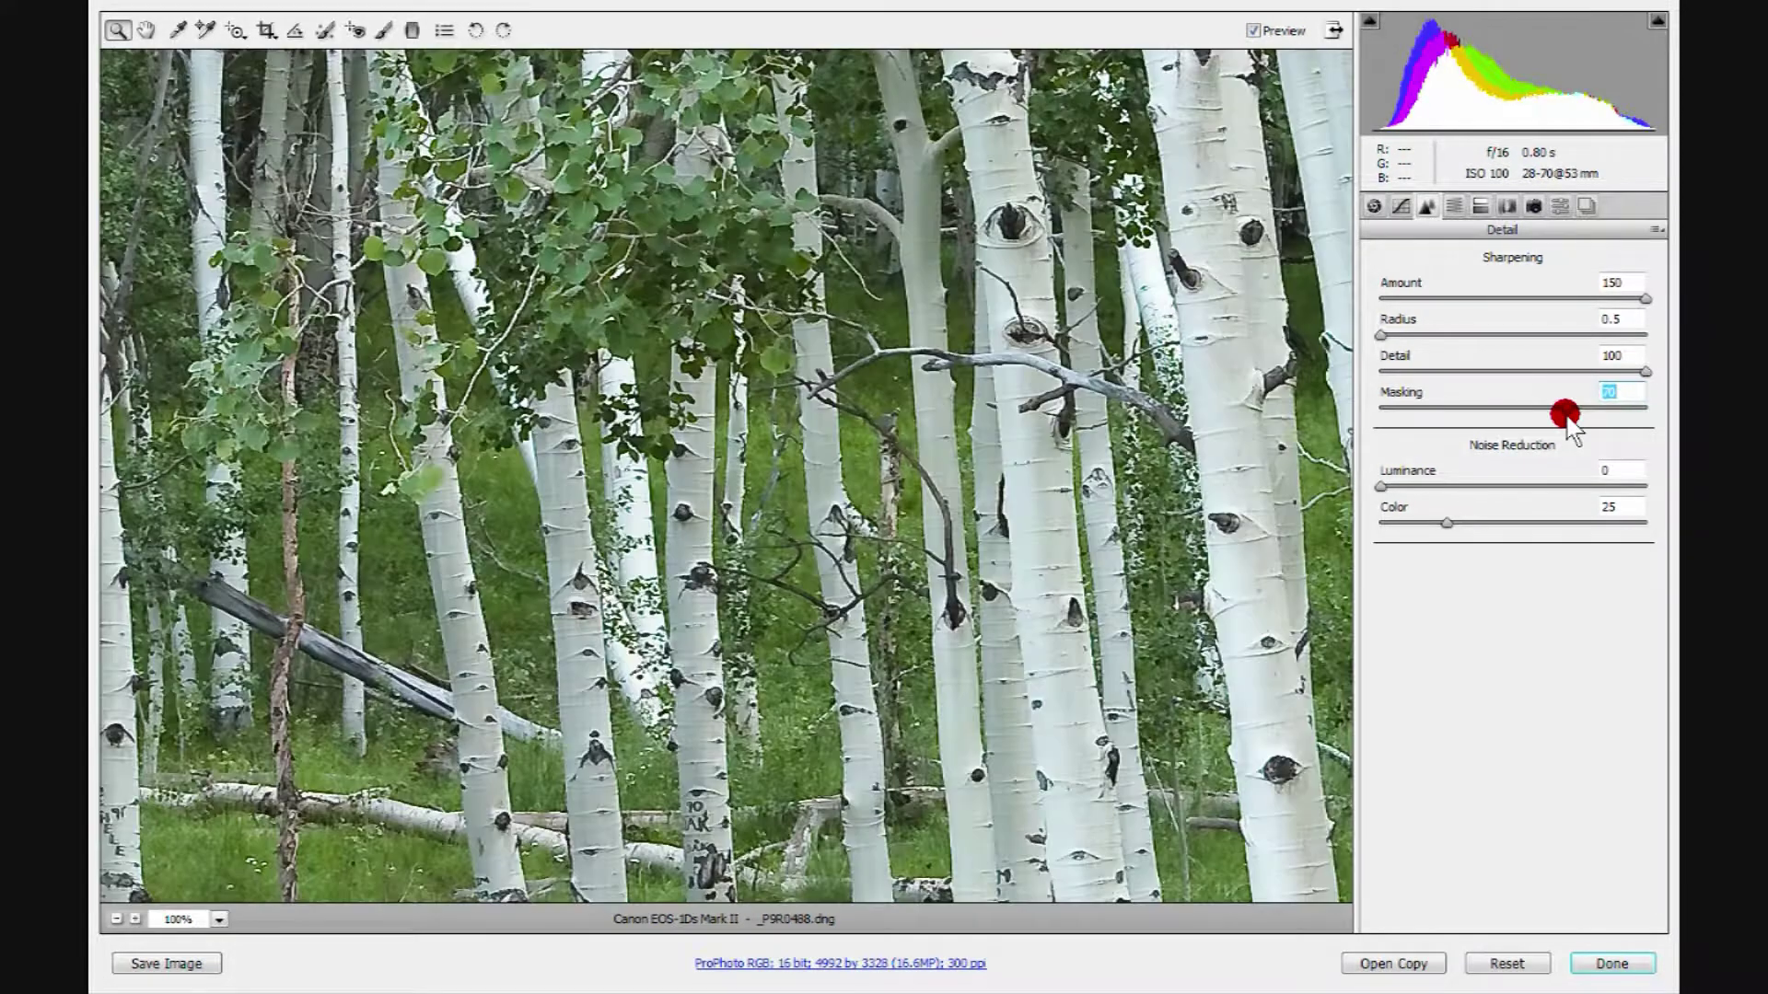
pyautogui.keyDown('alt'); pyautogui.click(1568, 408); pyautogui.keyUp('alt')
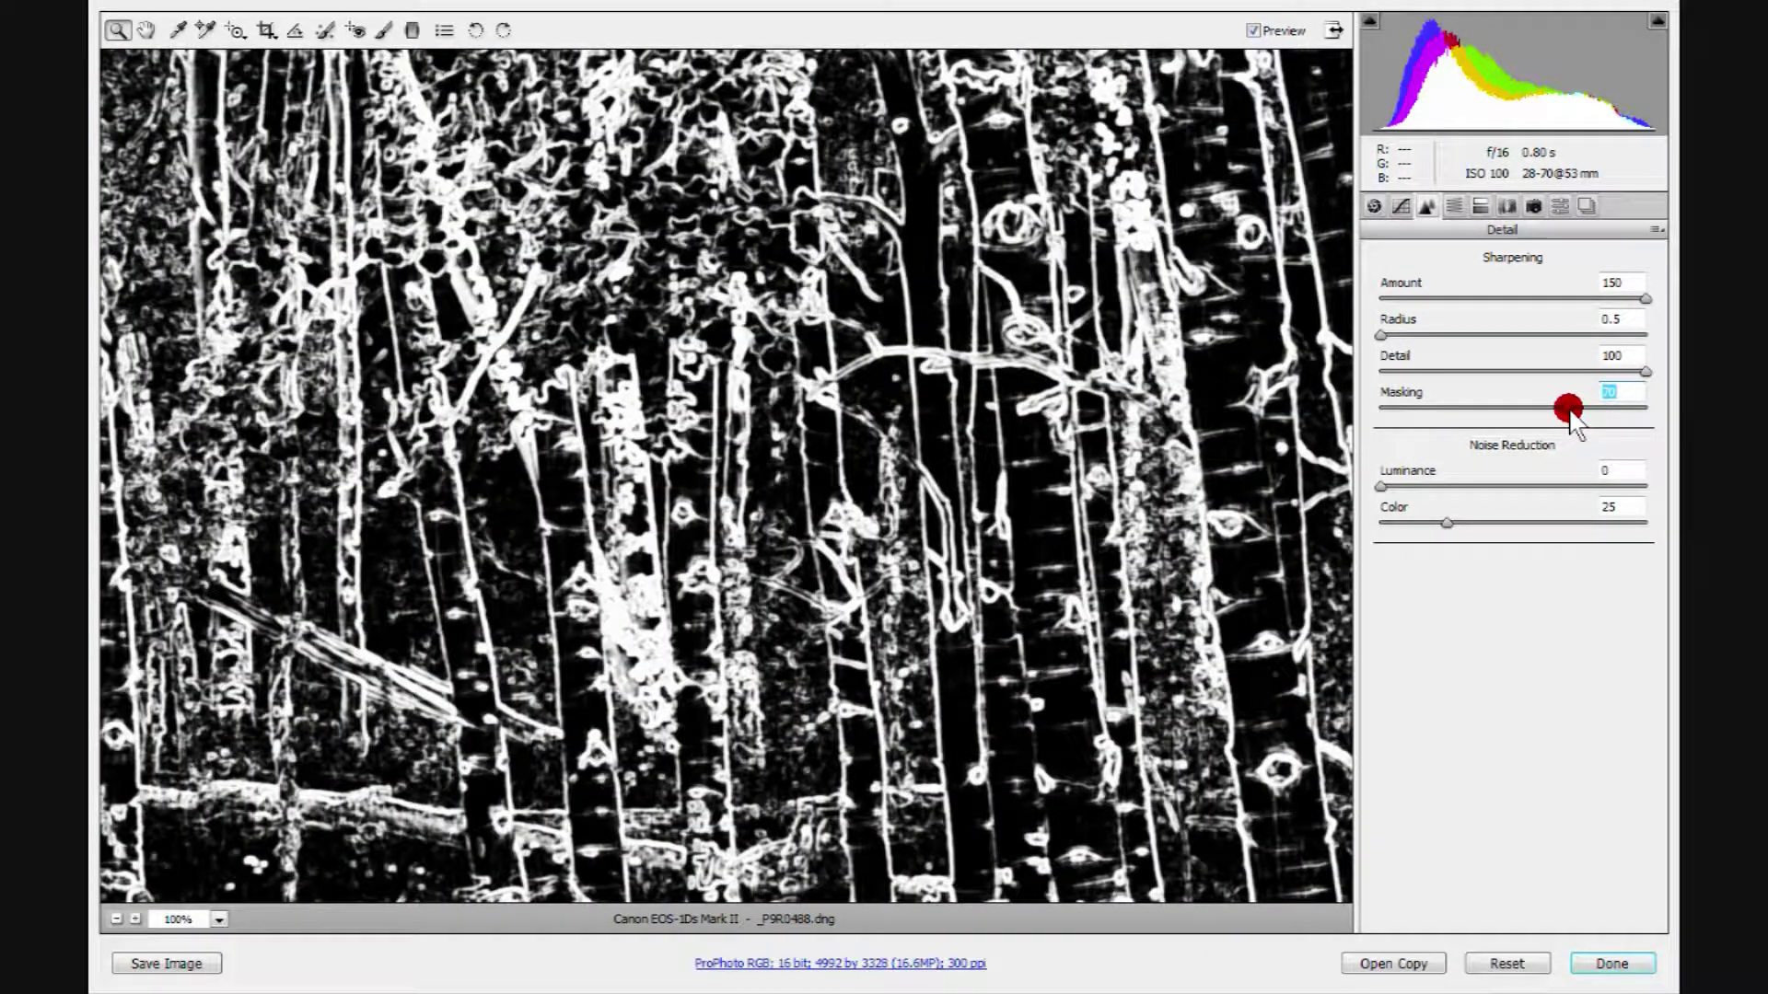
pyautogui.moveTo(1568, 409); pyautogui.dragTo(1566, 405)
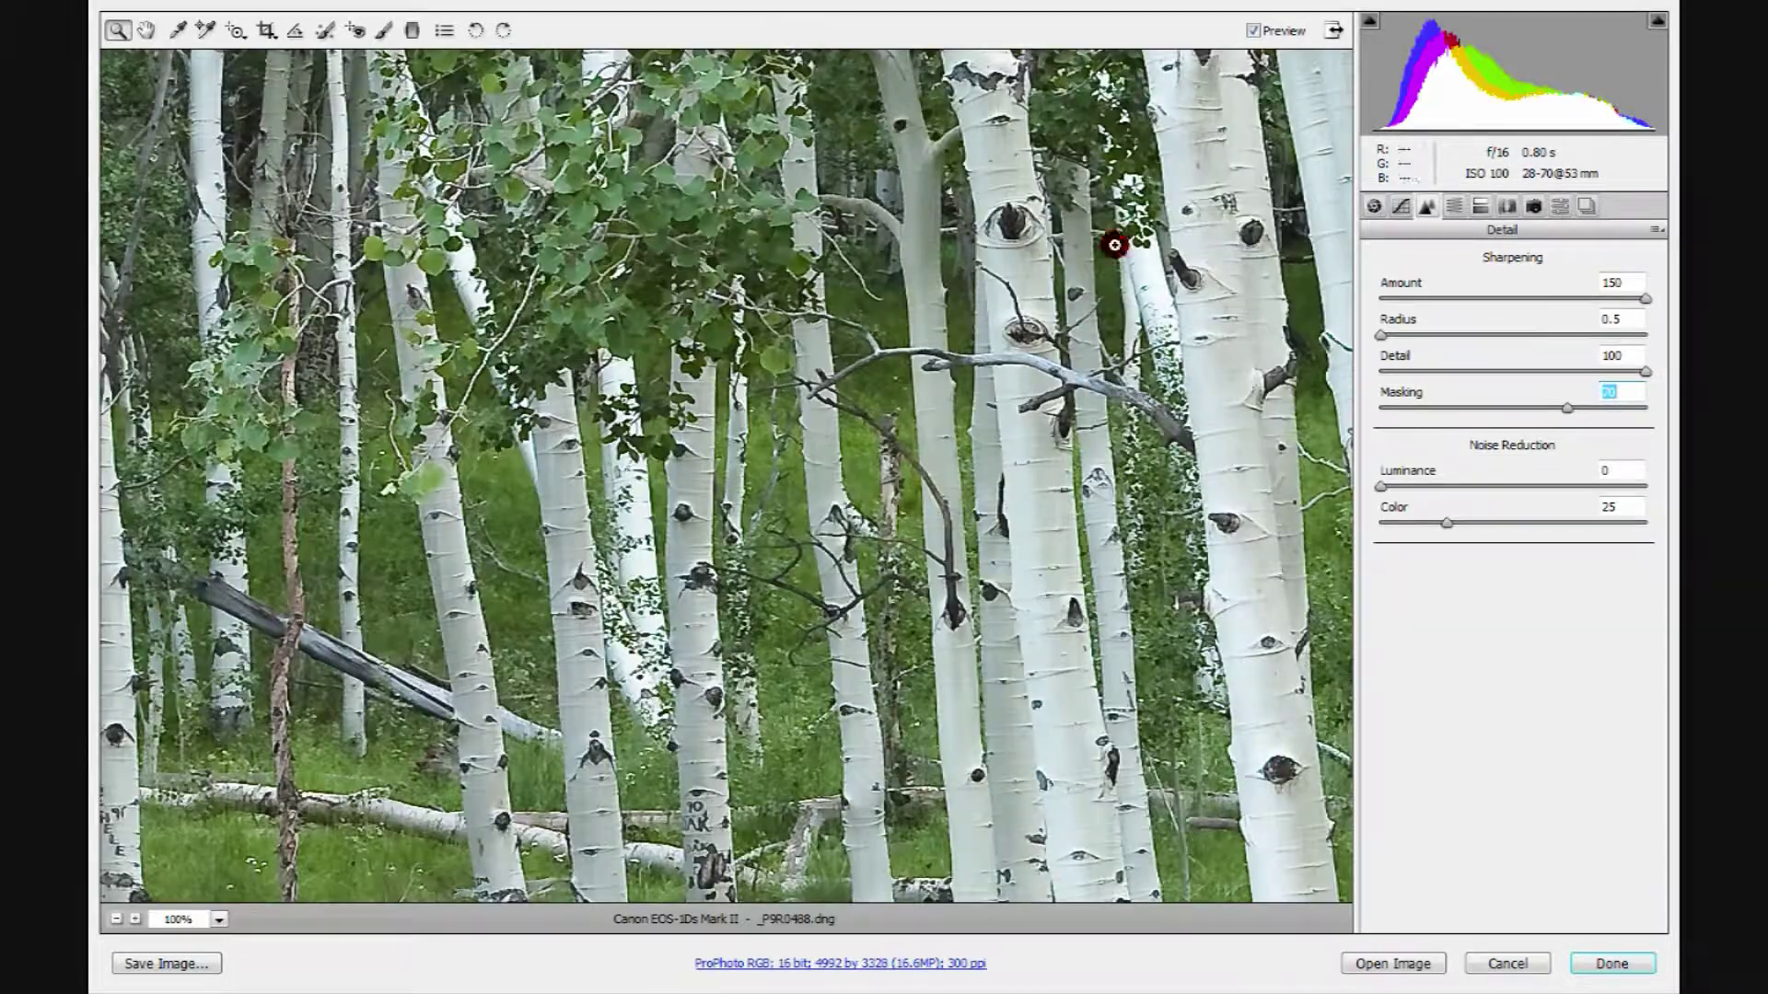
pyautogui.press('alt')
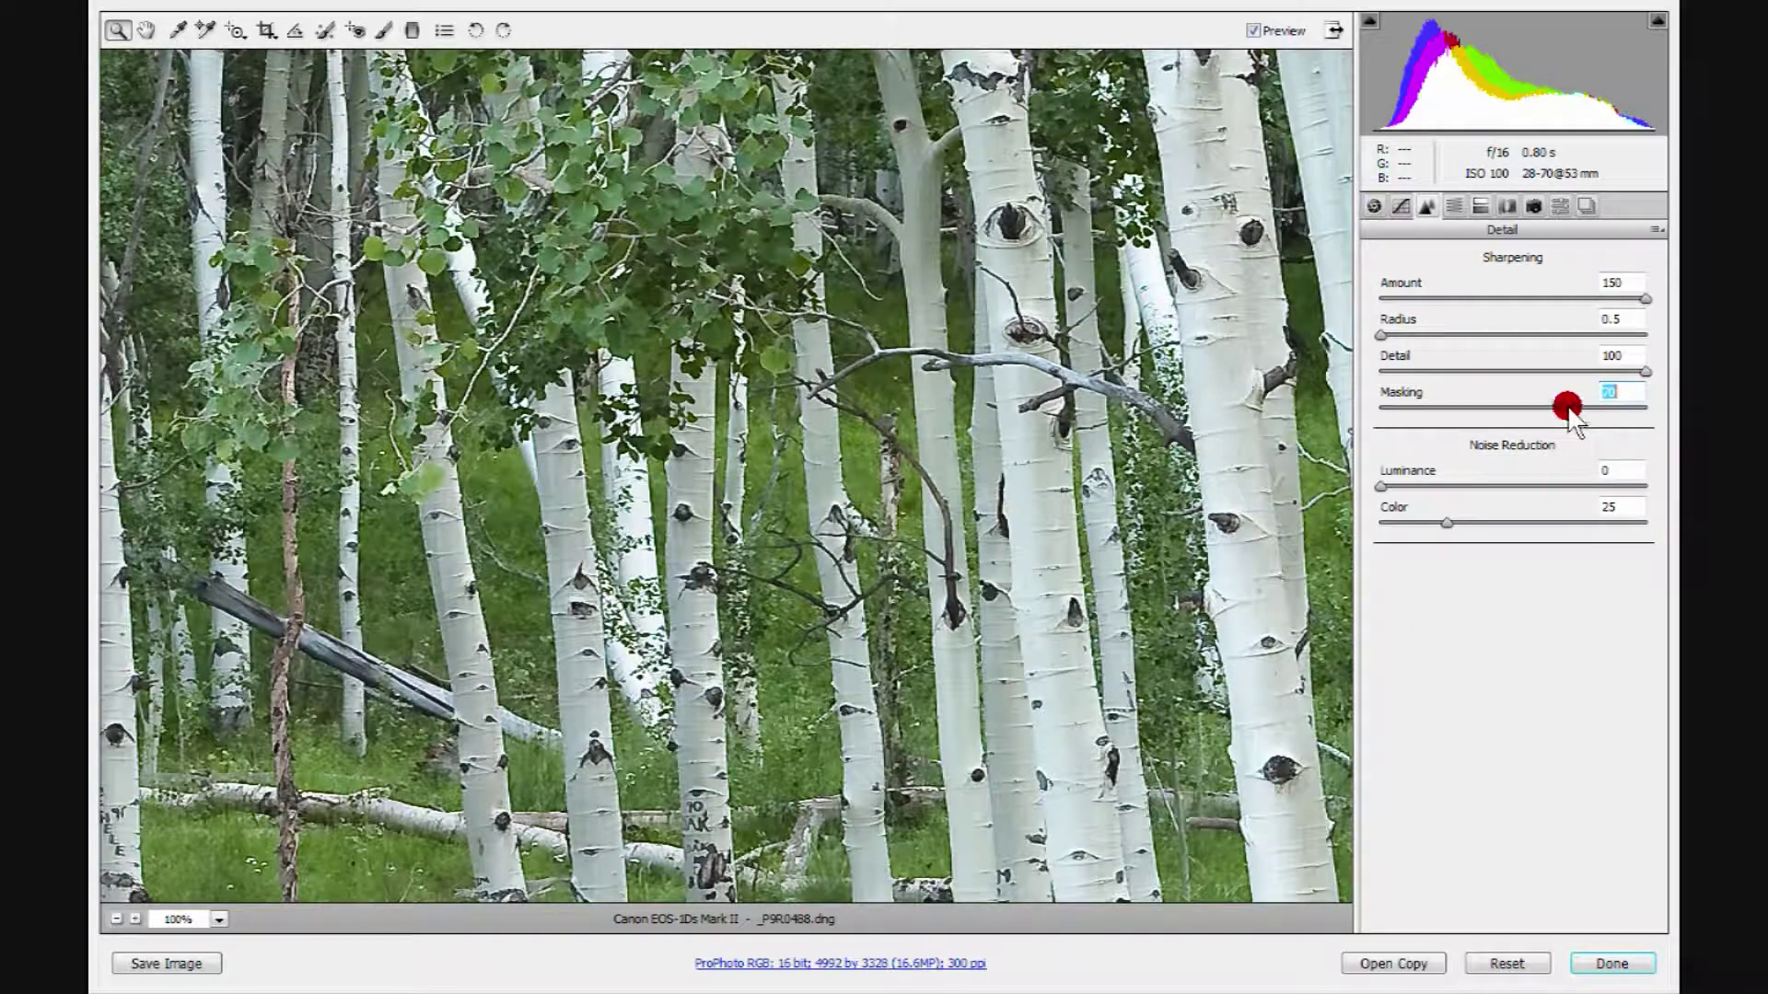
pyautogui.moveTo(1566, 405); pyautogui.dragTo(1566, 405)
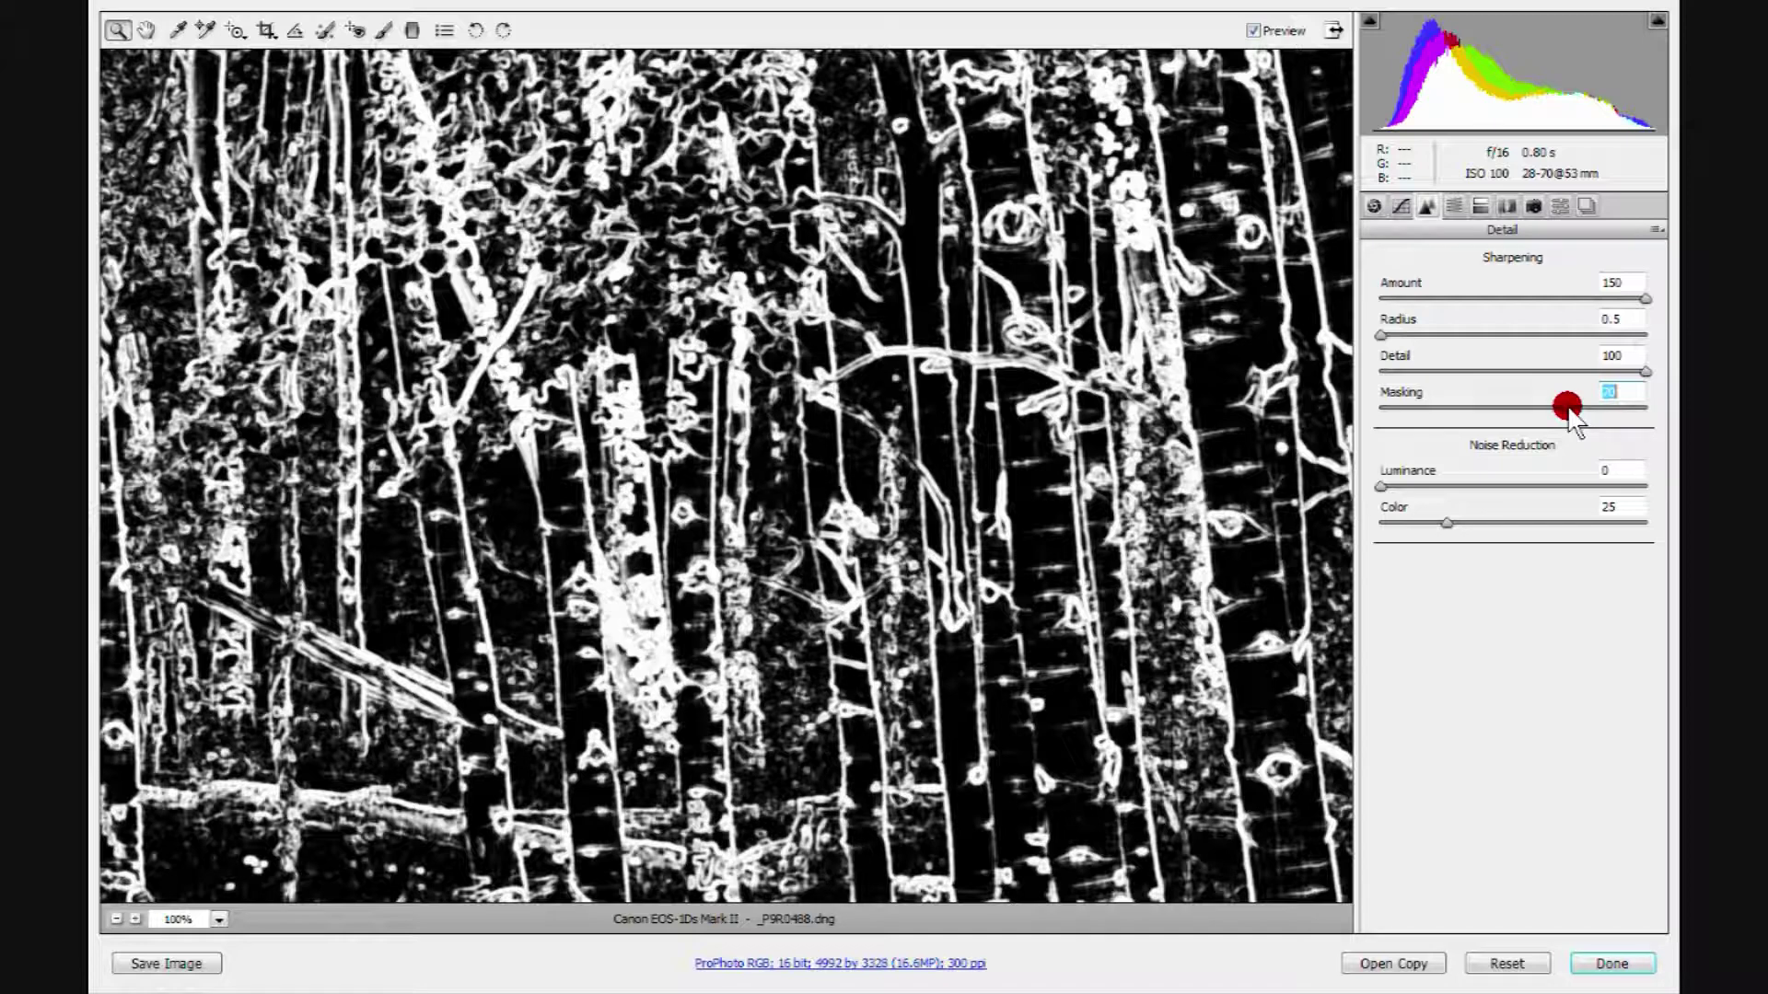
pyautogui.moveTo(1566, 405); pyautogui.dragTo(1566, 405)
# Set the sharpening to Amount 35, Radius 1.0, Detail 50 and Masking 35.
pyautogui.click(1645, 302)
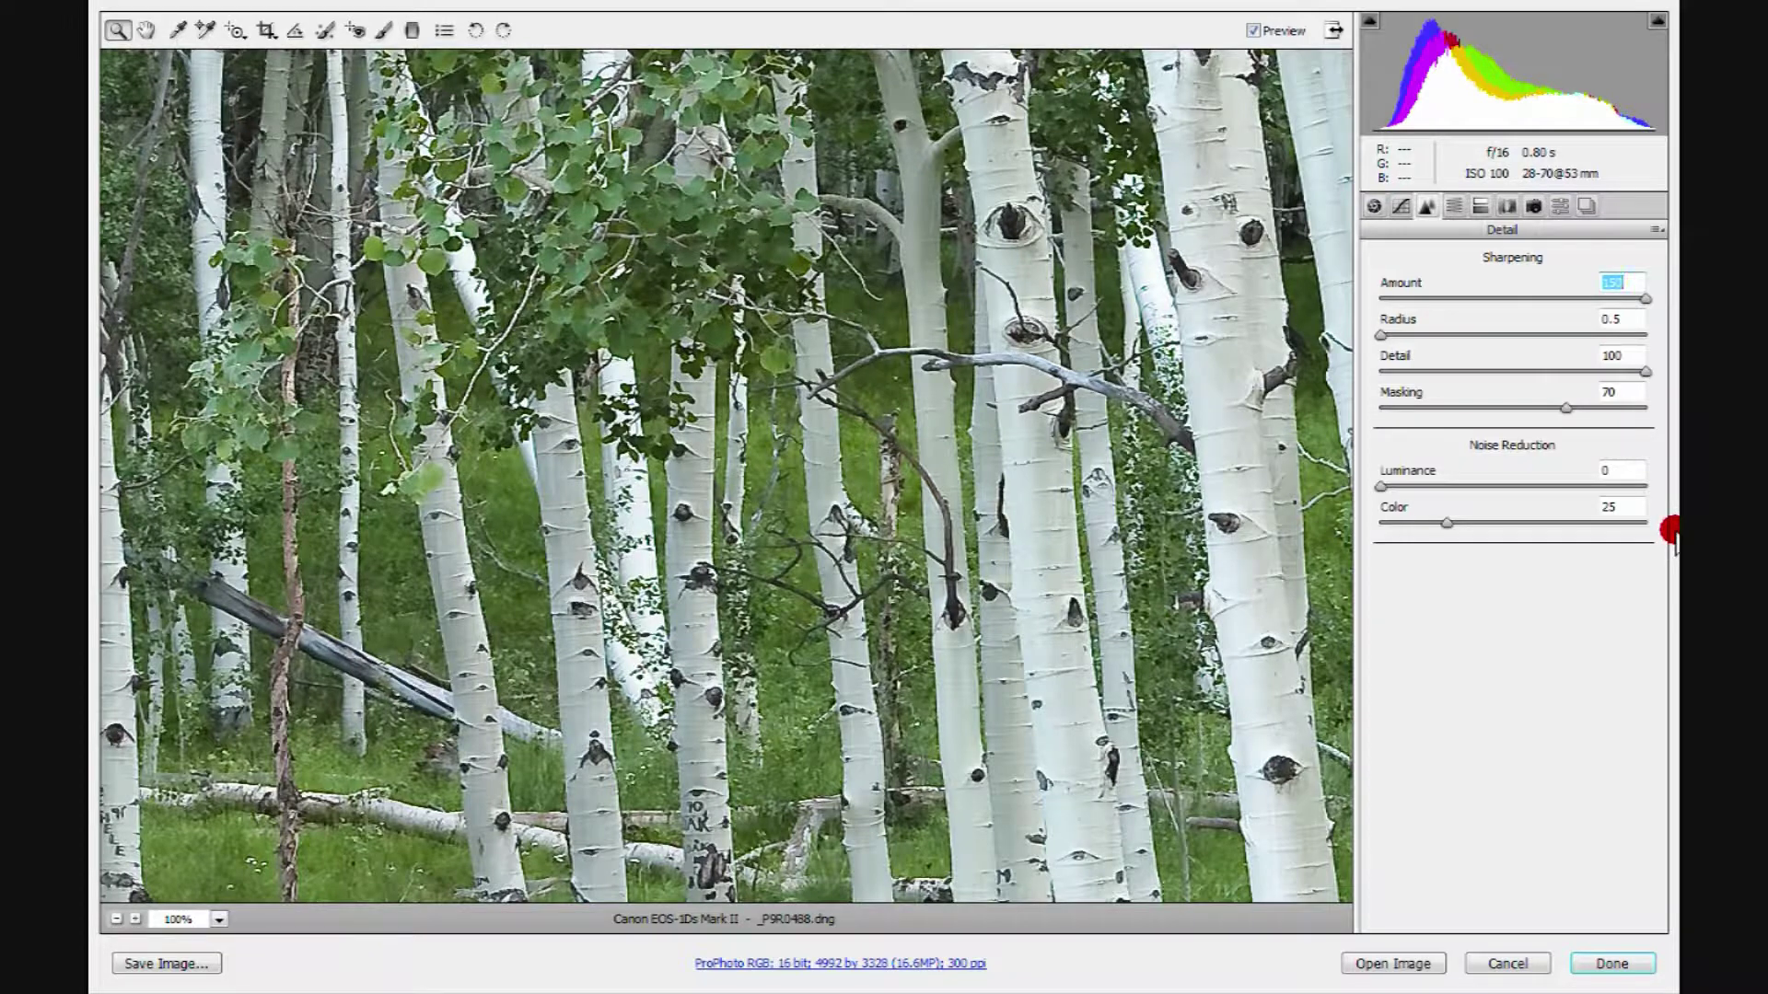
pyautogui.write('35')
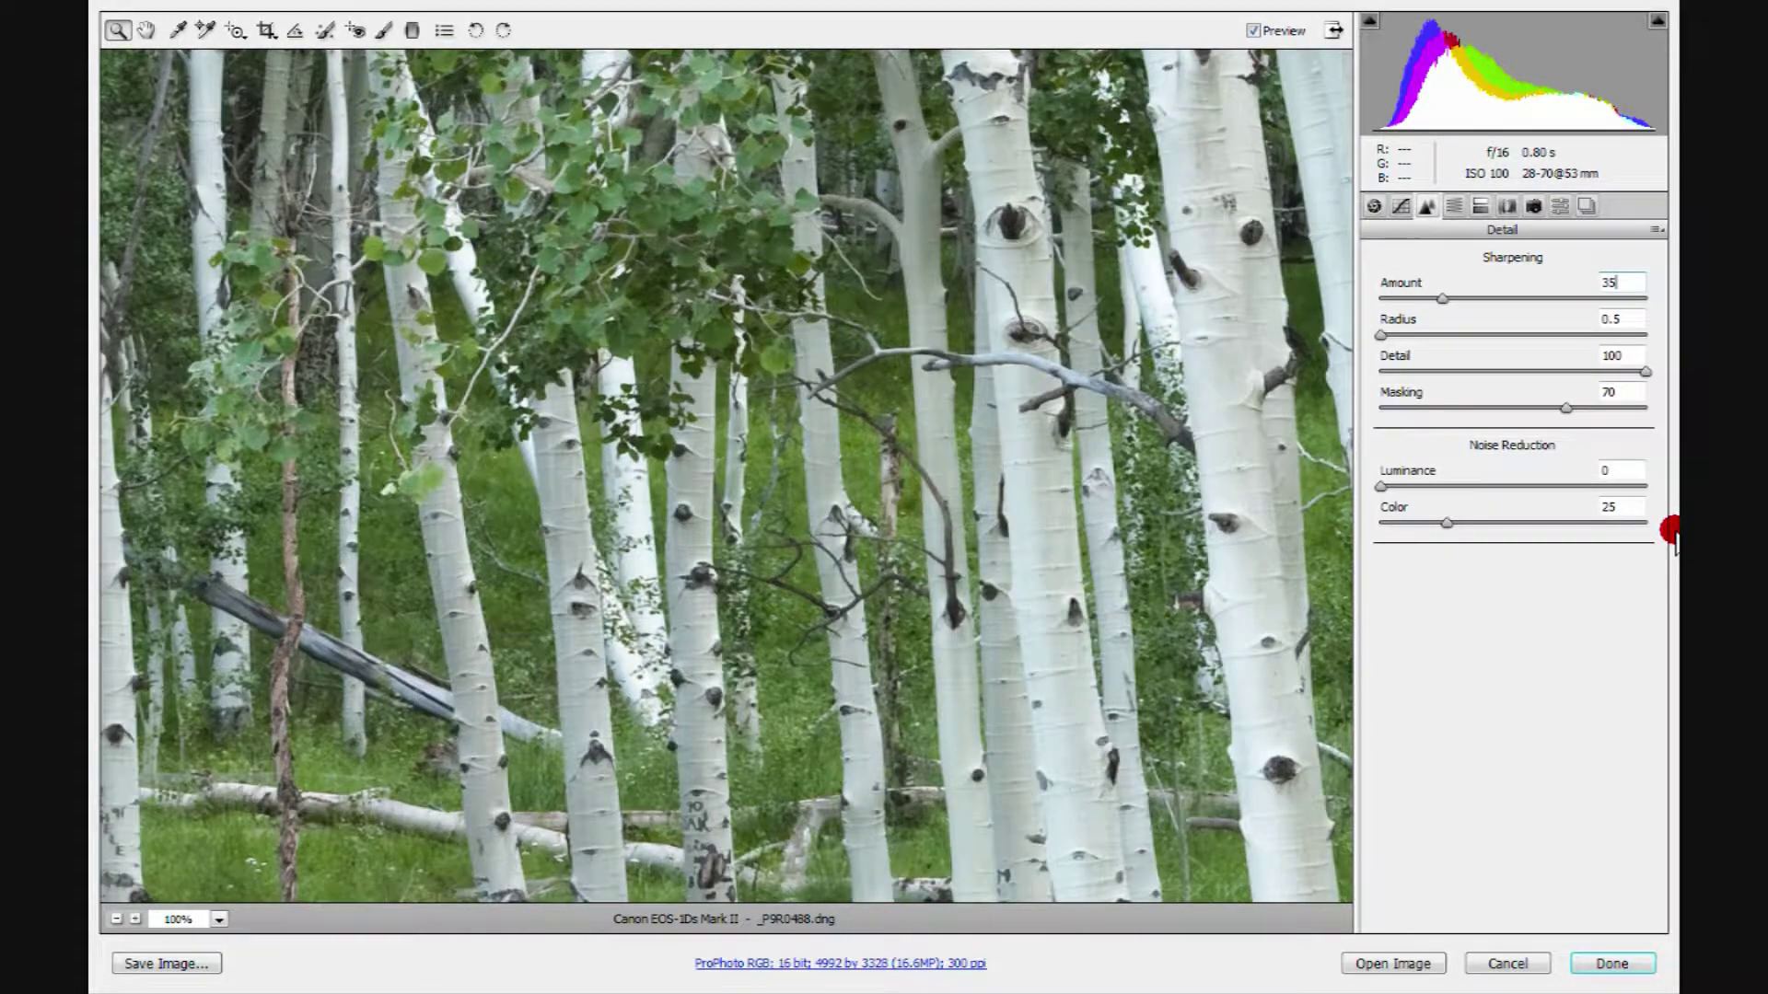
pyautogui.click(1380, 335)
pyautogui.write('1')
pyautogui.click(1645, 372)
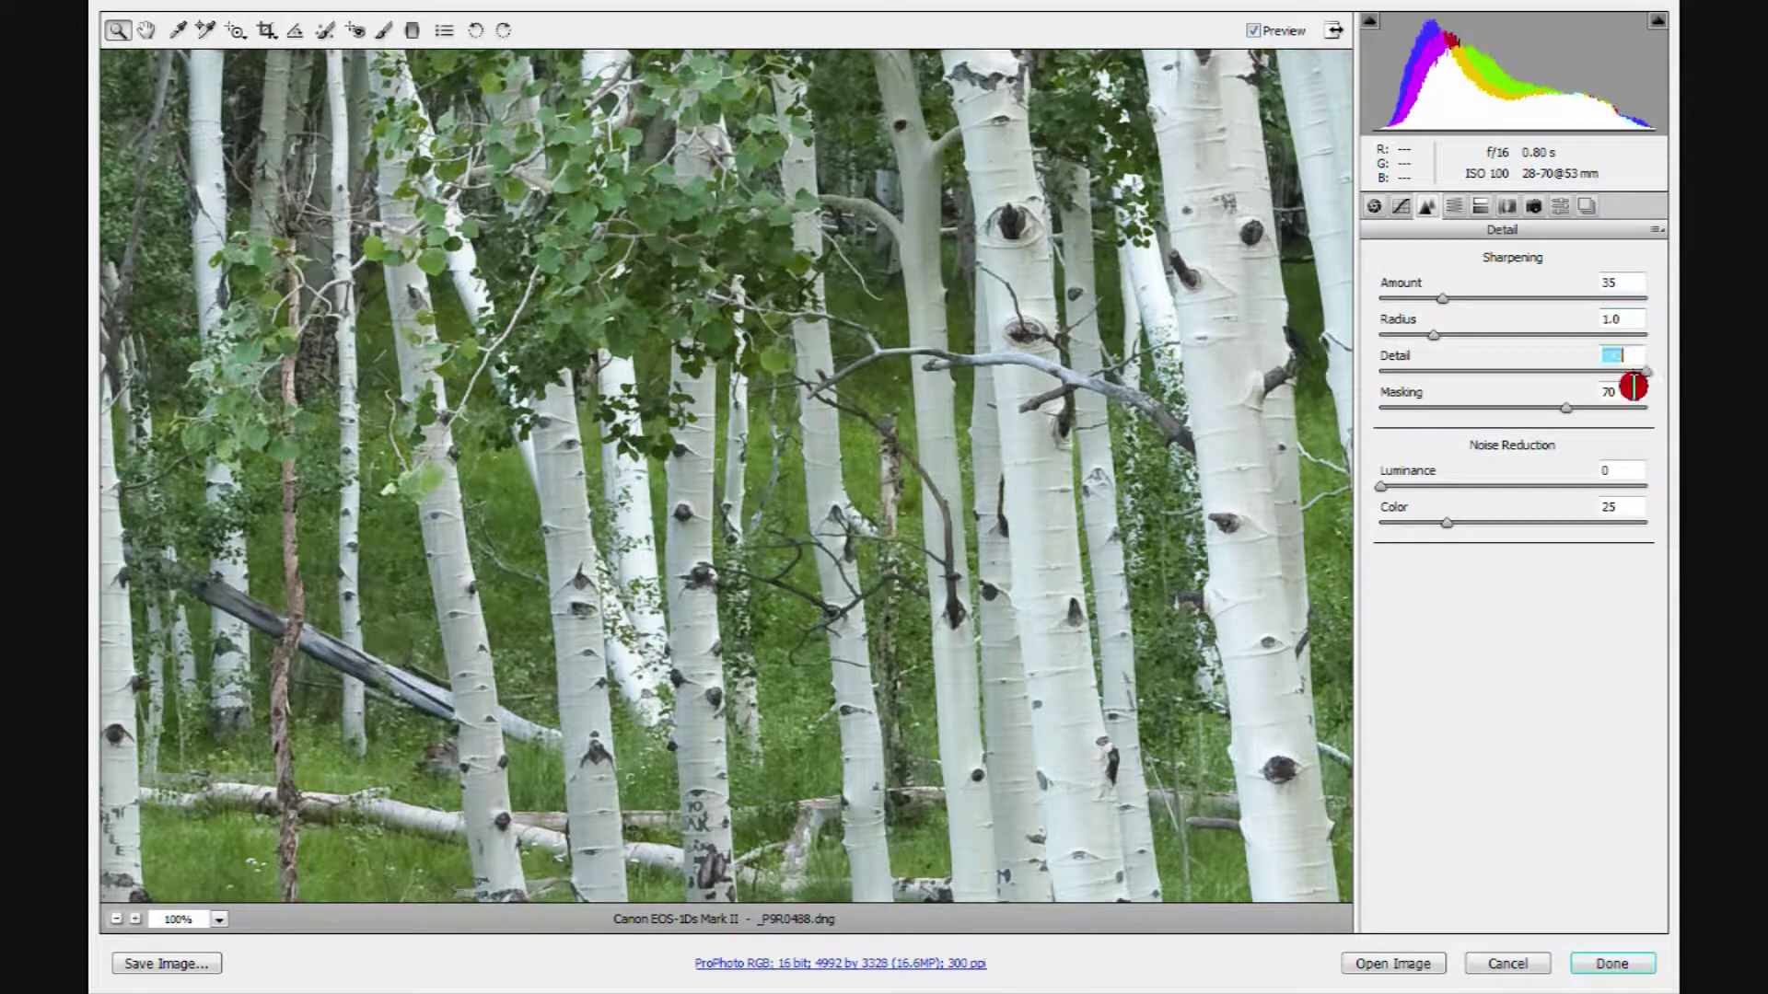
pyautogui.write('50')
pyautogui.click(1564, 407)
pyautogui.write('35')
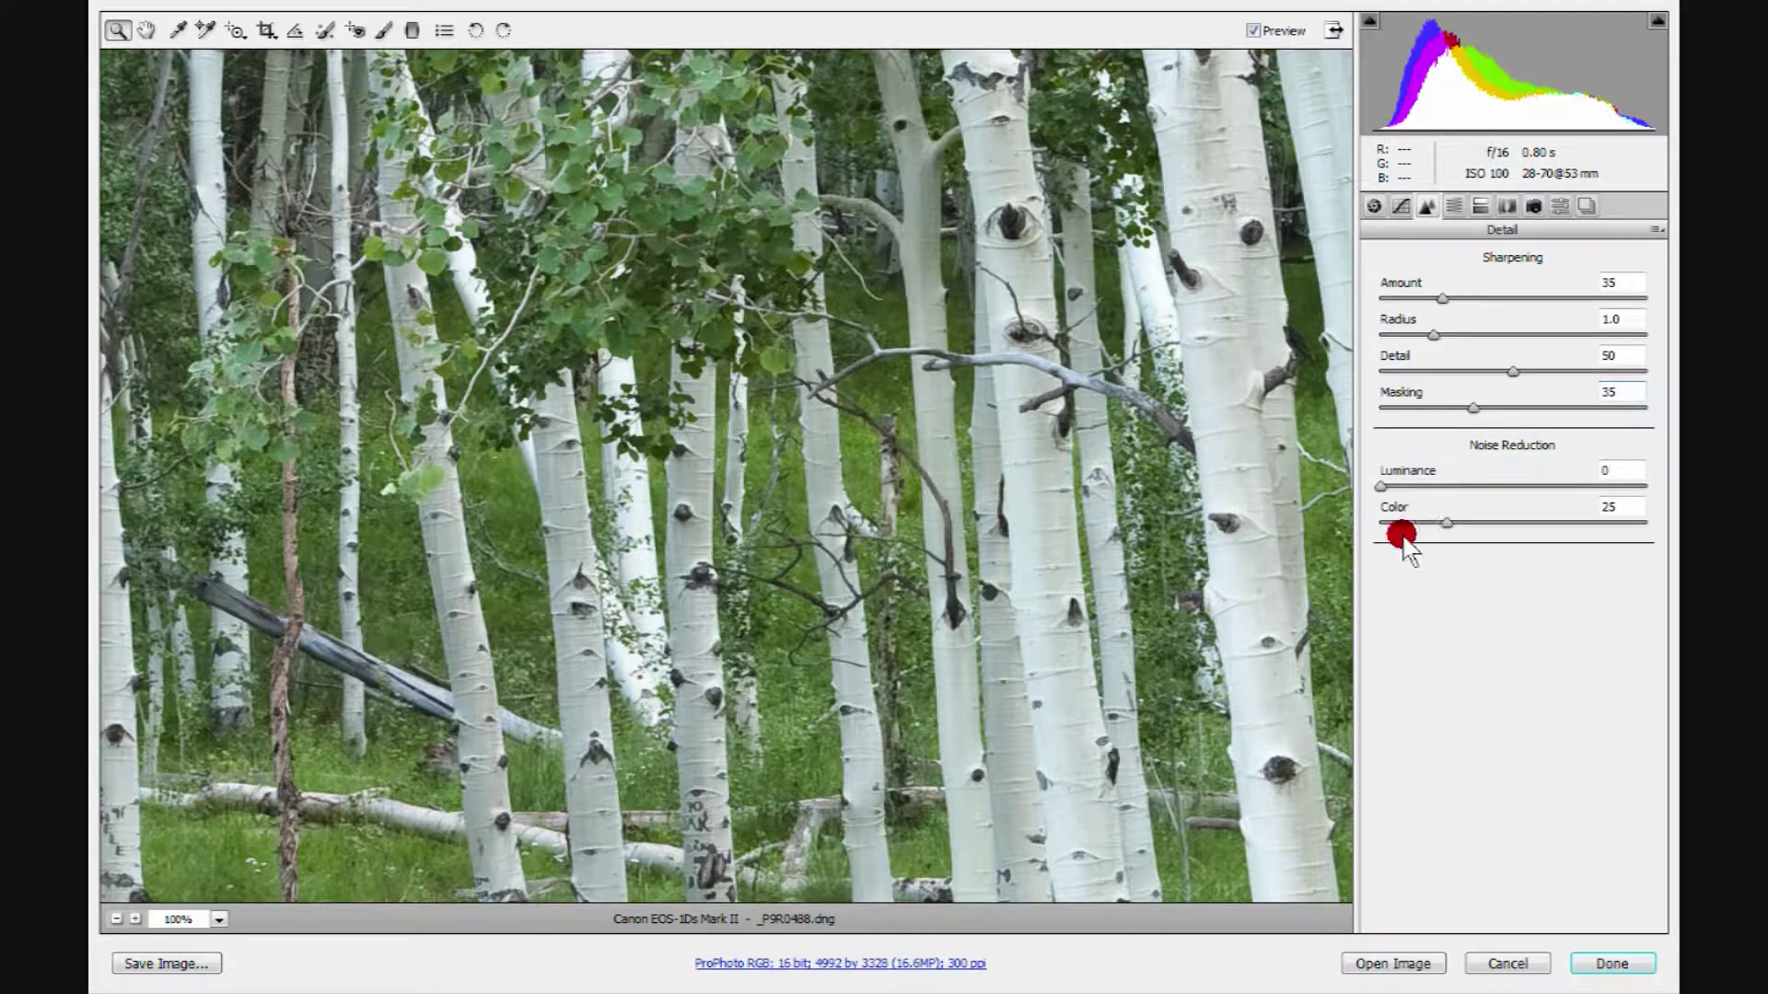
# Try different Luminance and Color noise reduction strengths, and set both to 0.
pyautogui.click(1445, 523)
pyautogui.moveTo(1430, 529); pyautogui.dragTo(1376, 534)
pyautogui.moveTo(1378, 532); pyautogui.dragTo(1483, 522)
pyautogui.moveTo(1381, 486); pyautogui.dragTo(1506, 485)
pyautogui.click(1486, 521)
pyautogui.click(1502, 482)
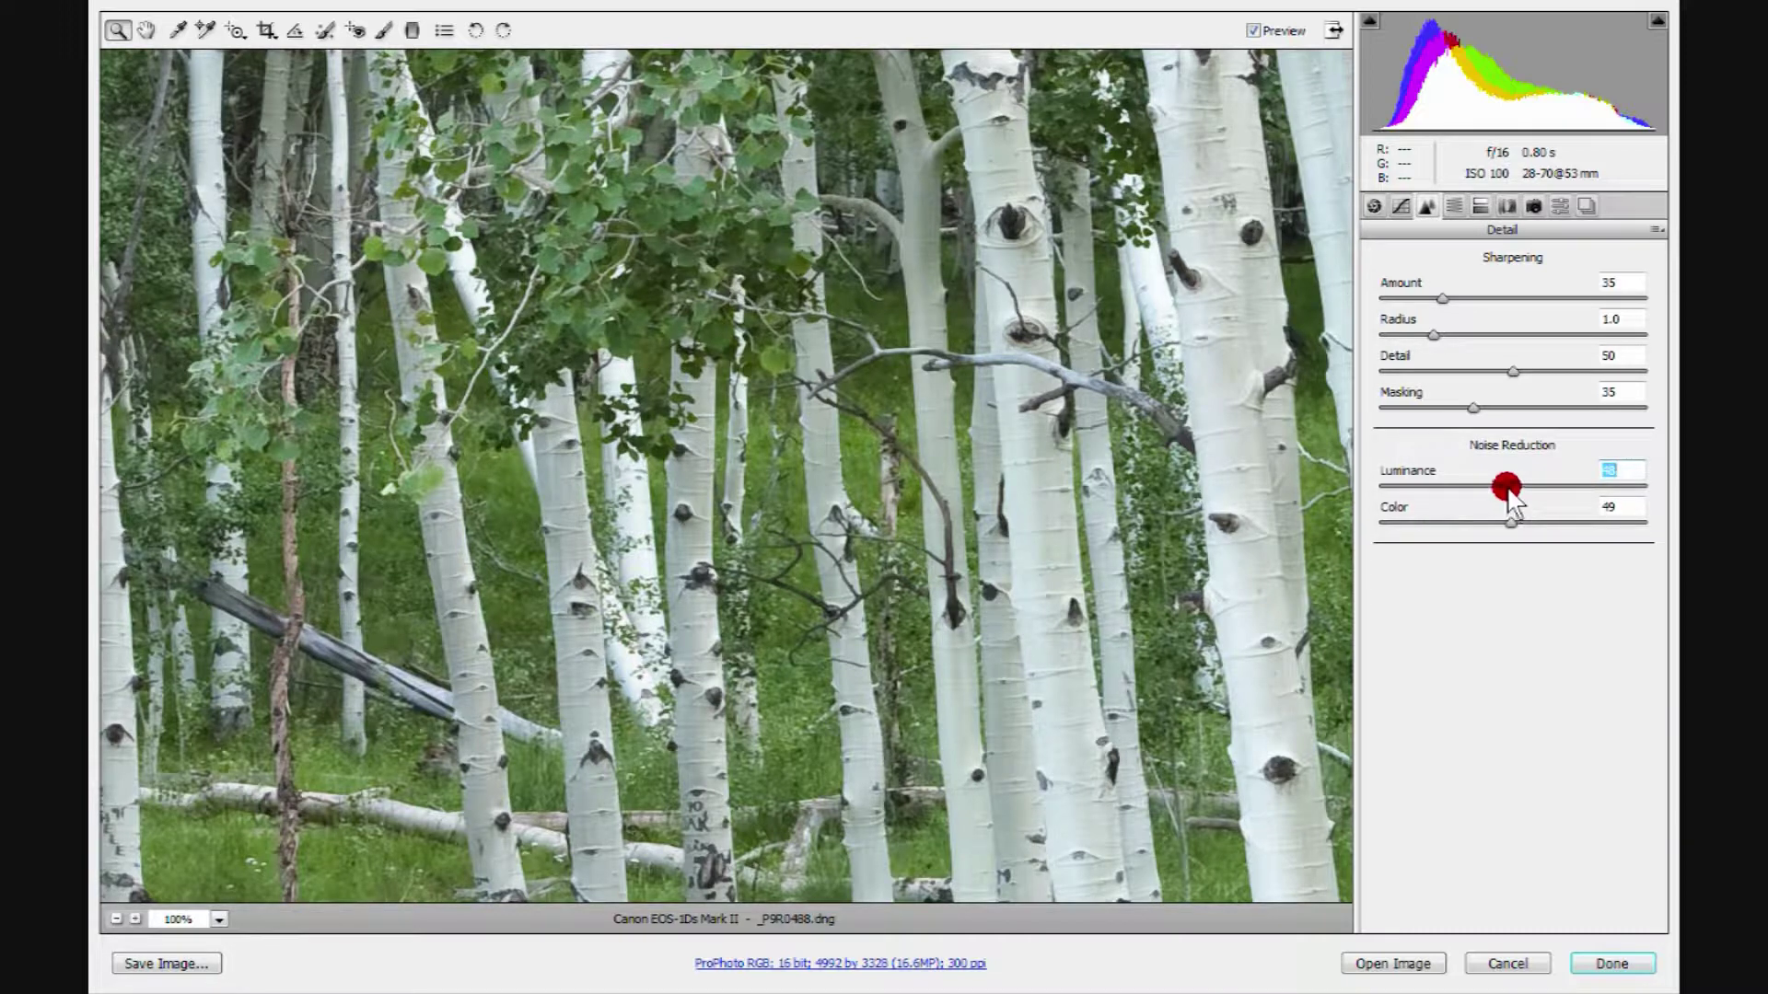
pyautogui.doubleClick(1504, 483)
pyautogui.doubleClick(1502, 520)
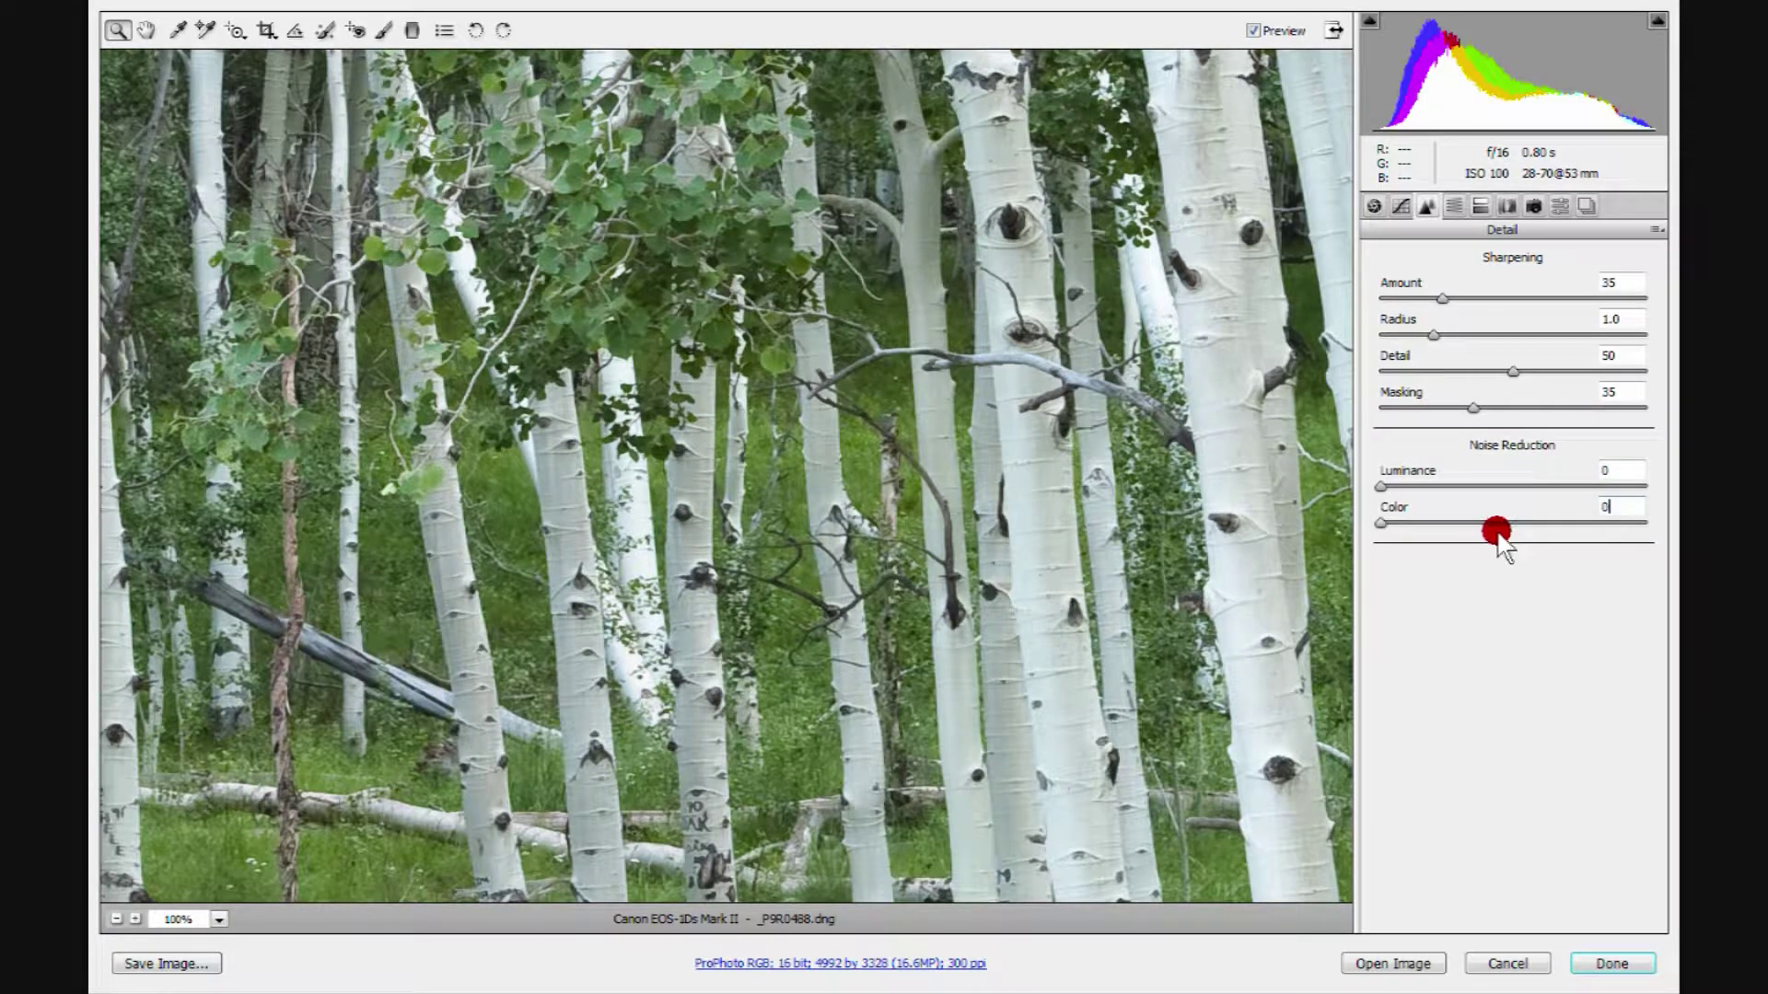